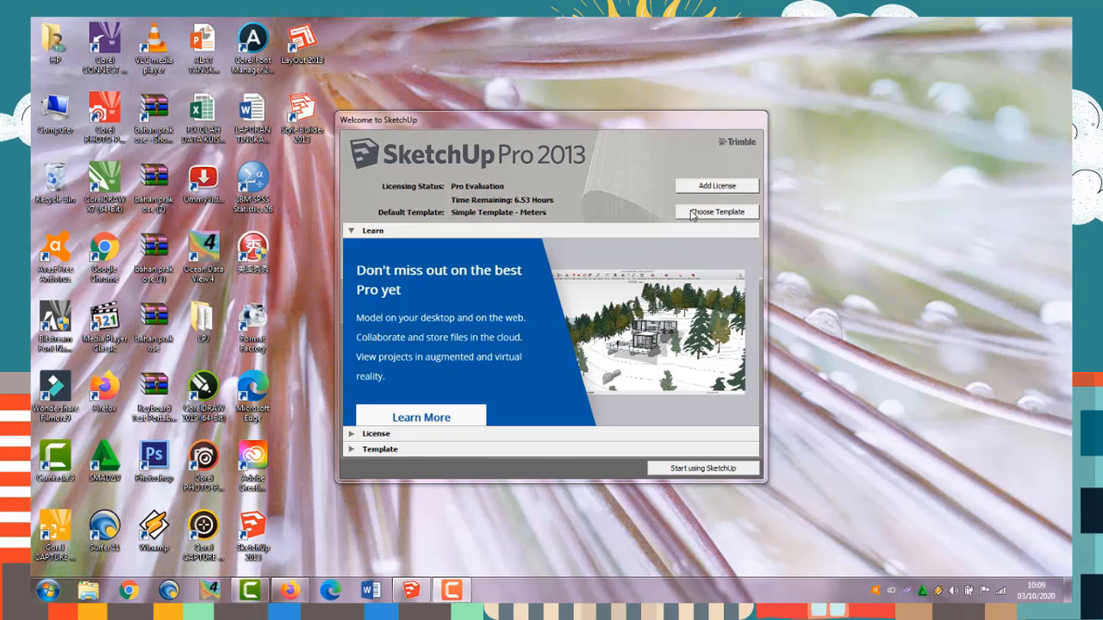
- Open a new model with the Simple Template - Meters template
left_click(691, 214)
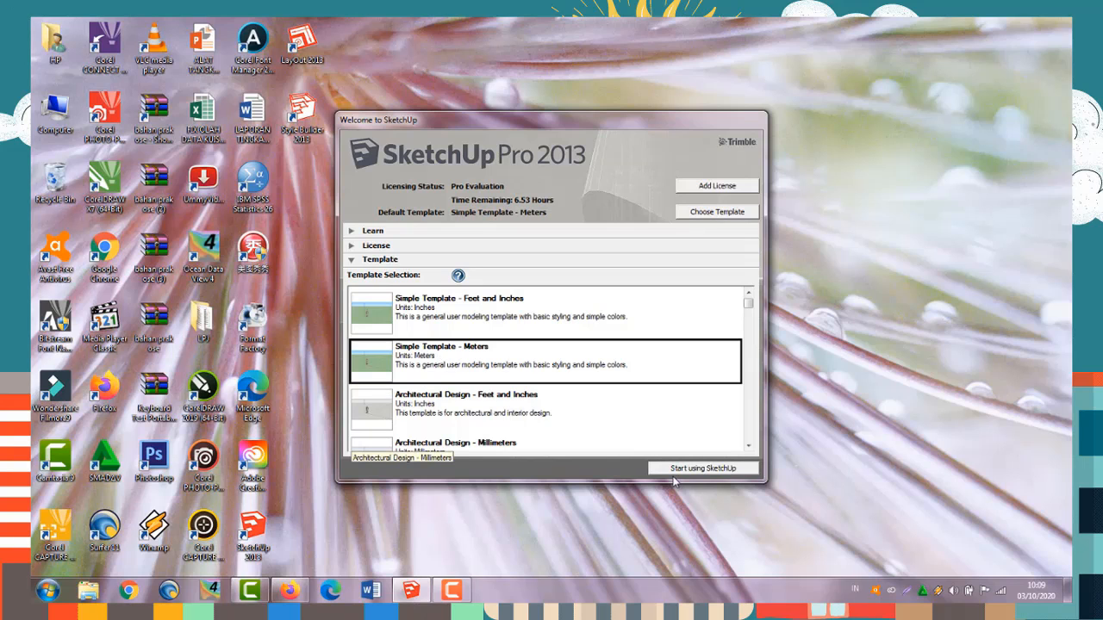
left_click(702, 469)
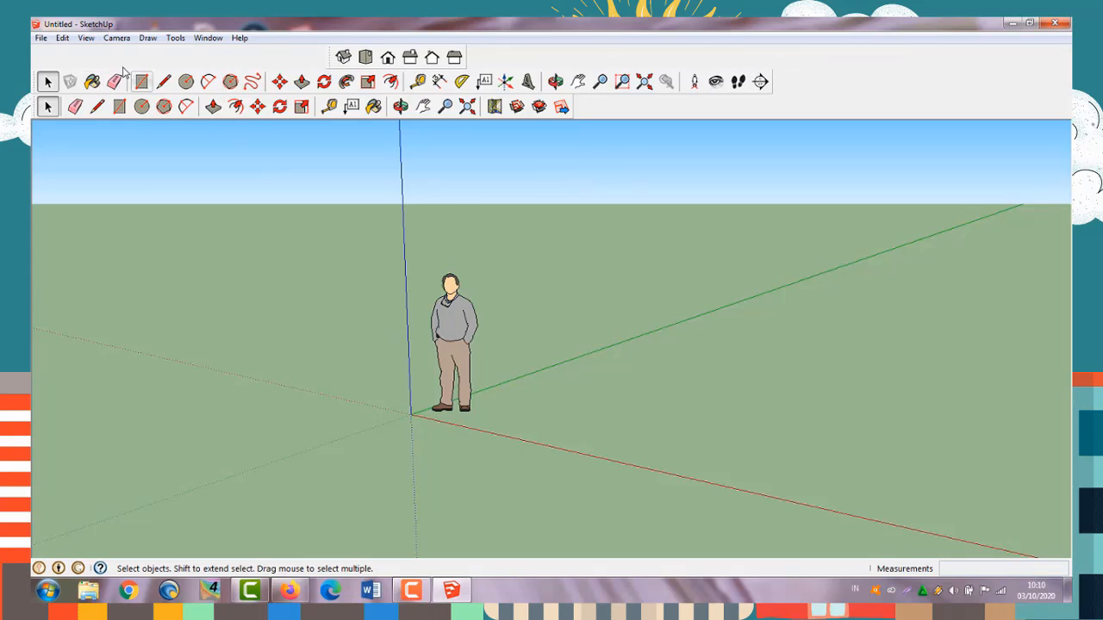
- Show the Sandbox and Section toolbars and hide both again
left_click(87, 39)
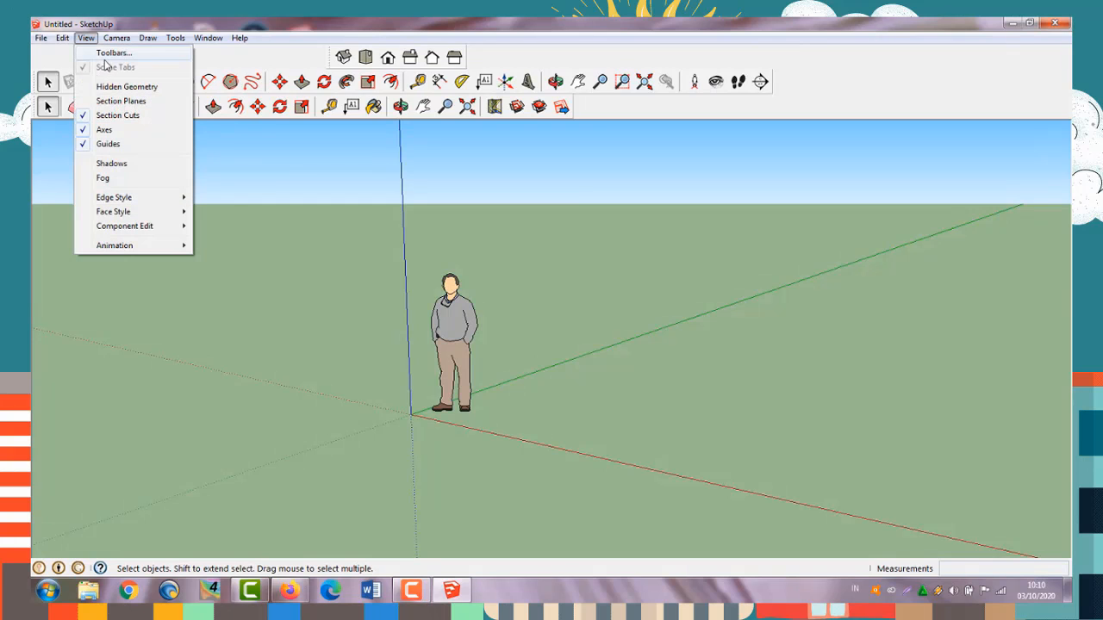
left_click(111, 52)
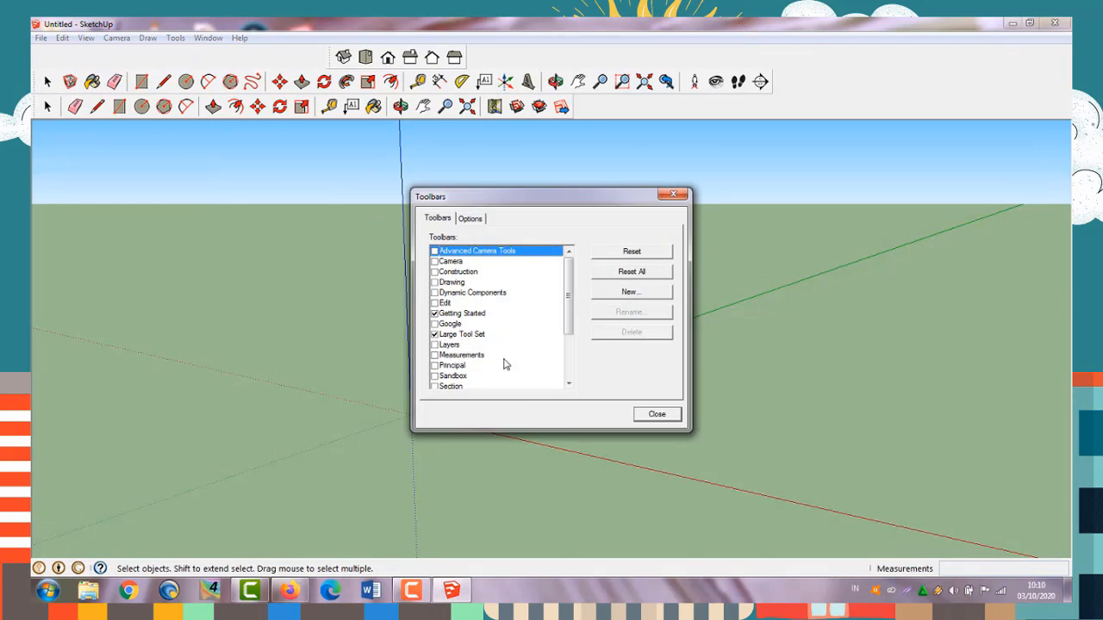
left_click_drag(567, 277, 567, 356)
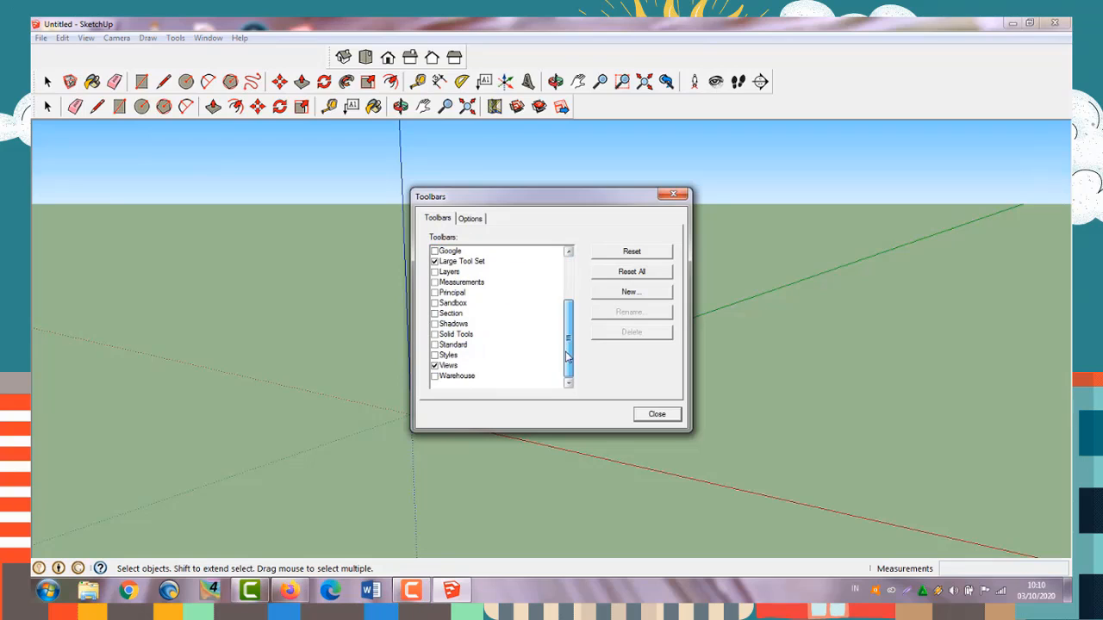
left_click(434, 303)
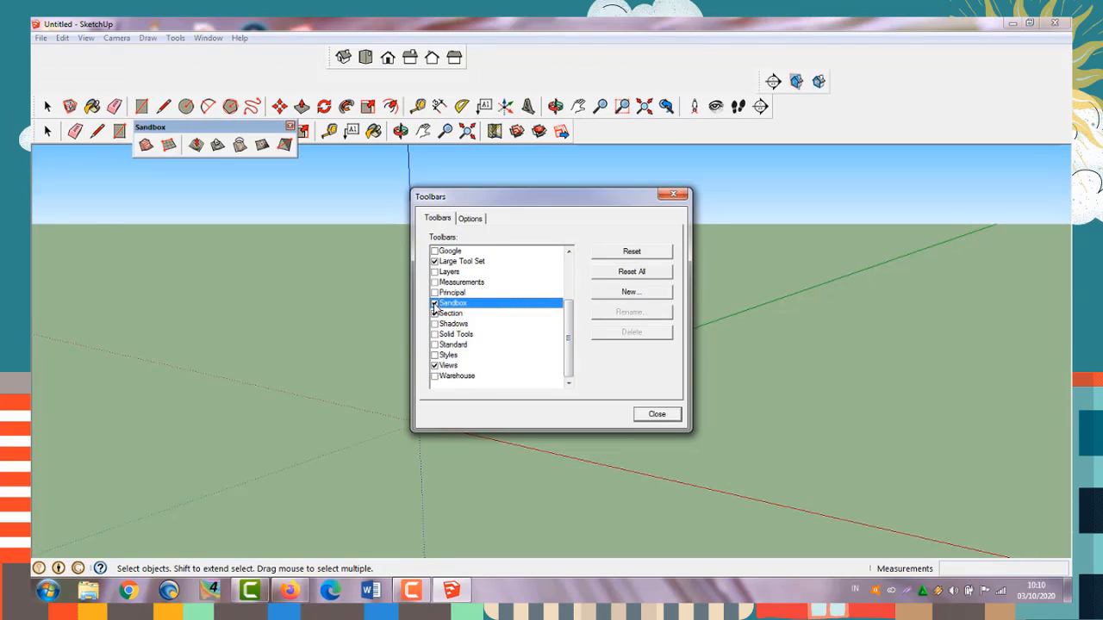
left_click(434, 303)
left_click(437, 314)
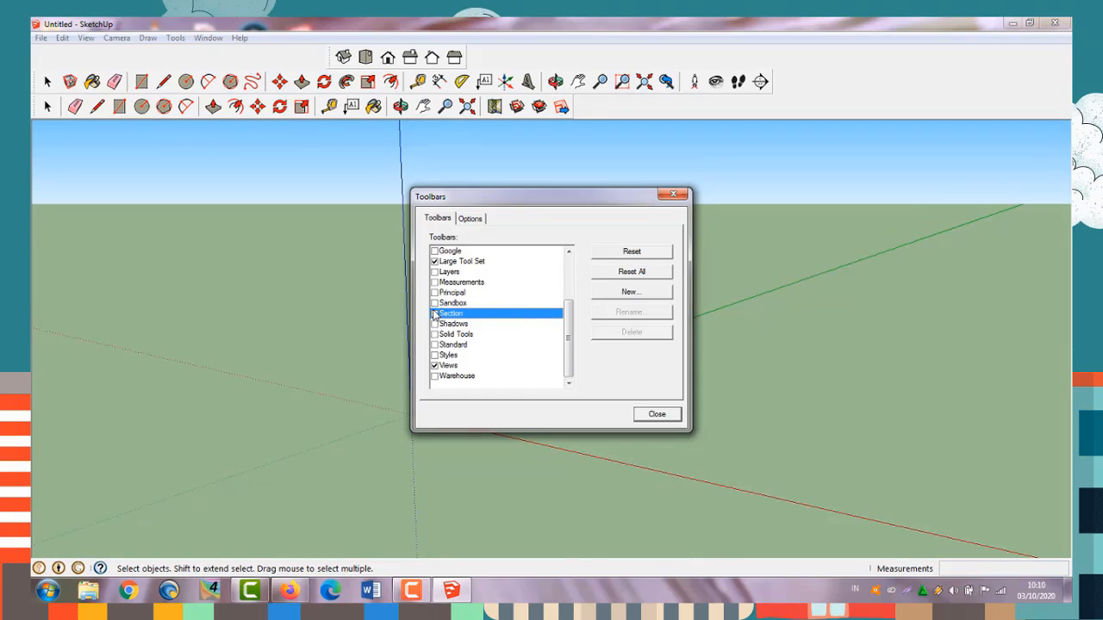
left_click(657, 414)
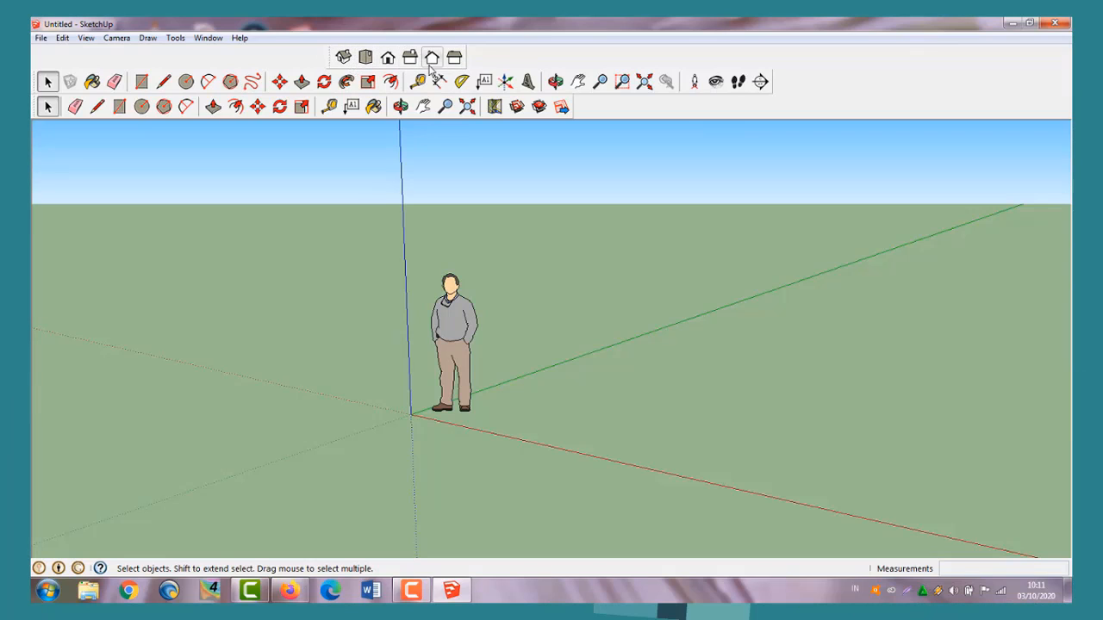
- View the model from the Top, Front, Right, Back and Left standard views, and return to the Iso view
left_click(343, 57)
left_click(366, 57)
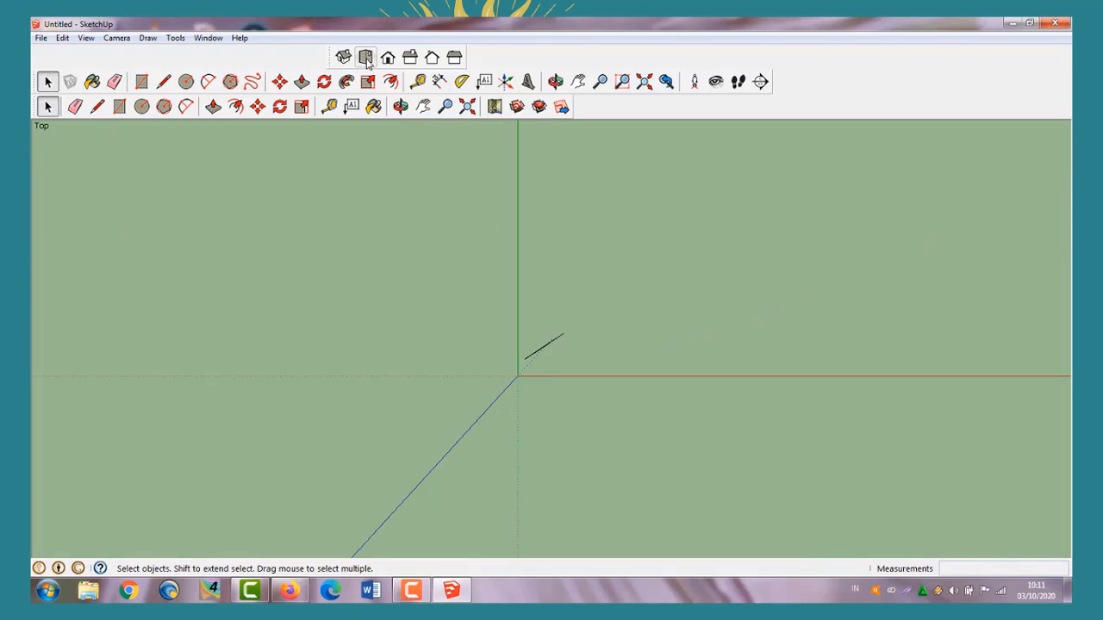
left_click(389, 59)
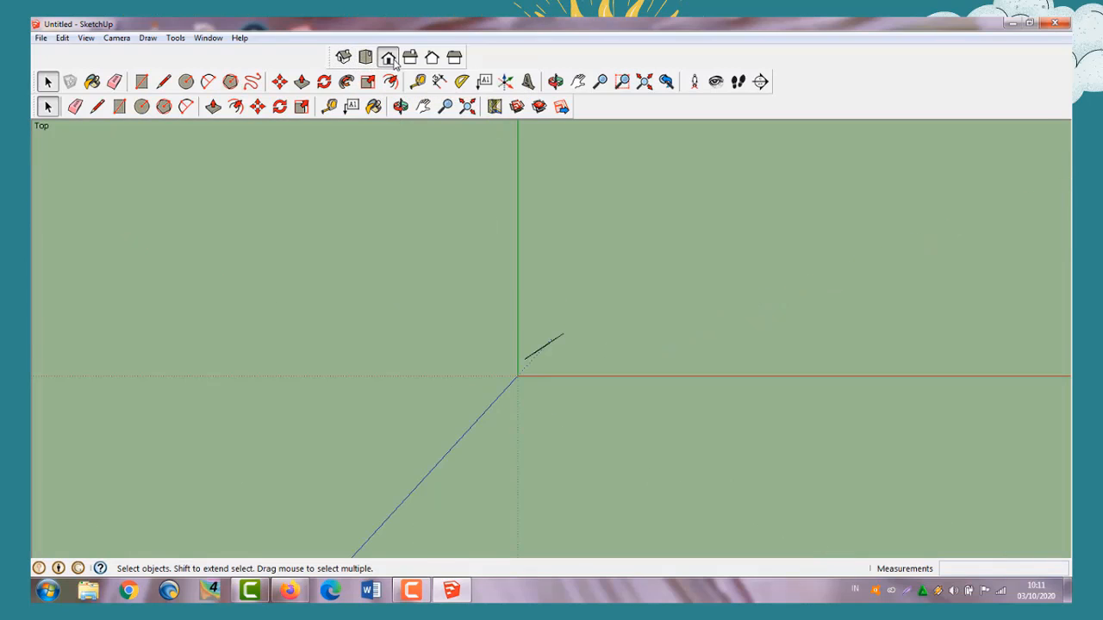
left_click(409, 61)
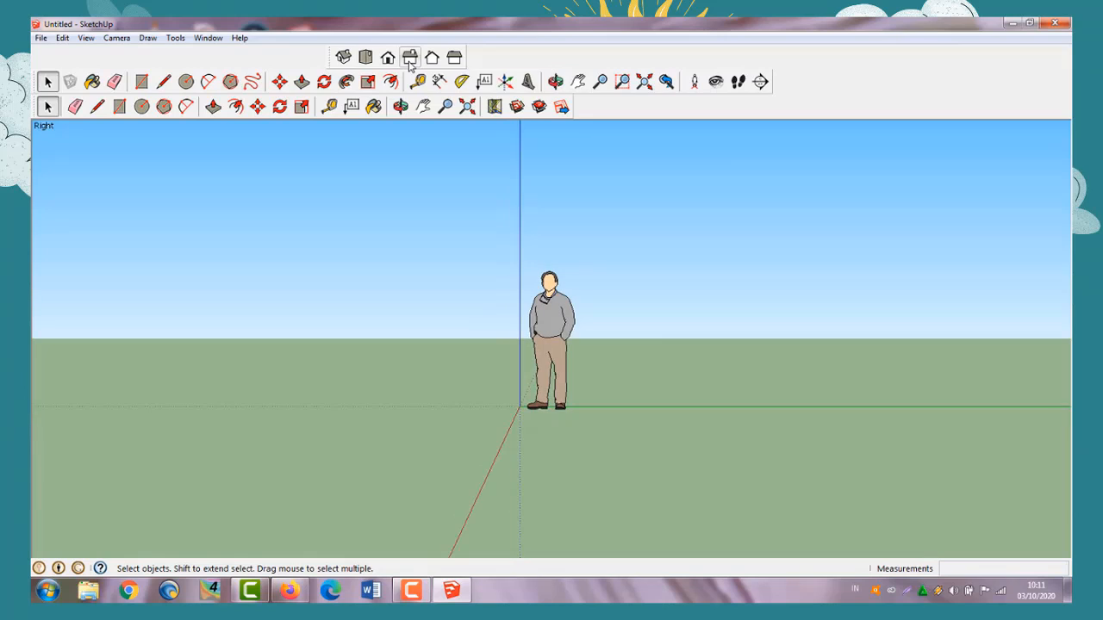
left_click(433, 61)
left_click(453, 58)
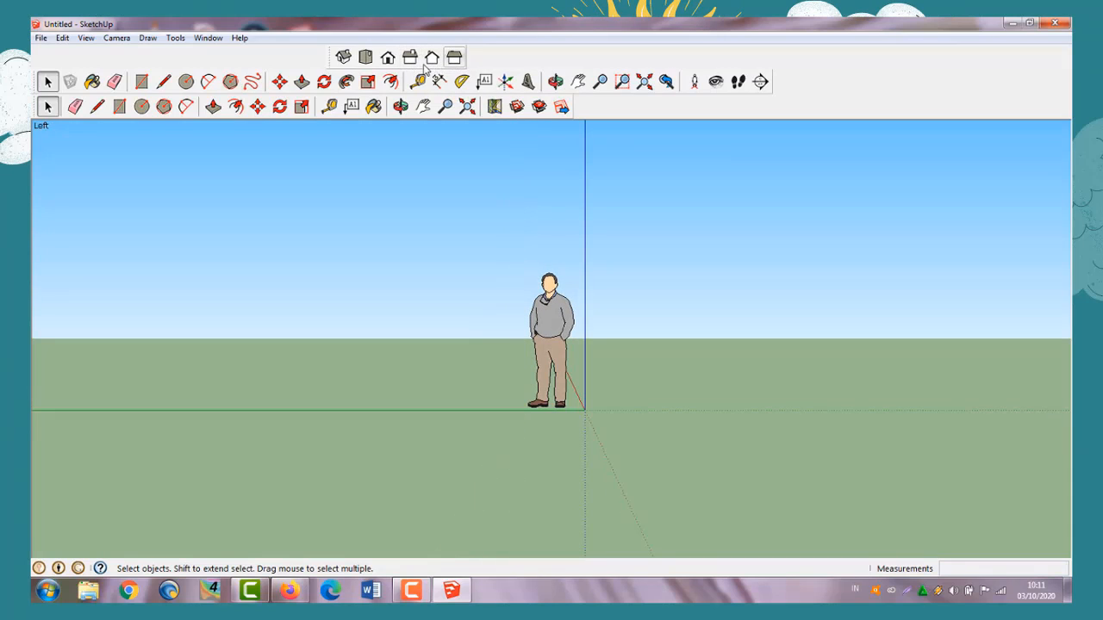
left_click(343, 58)
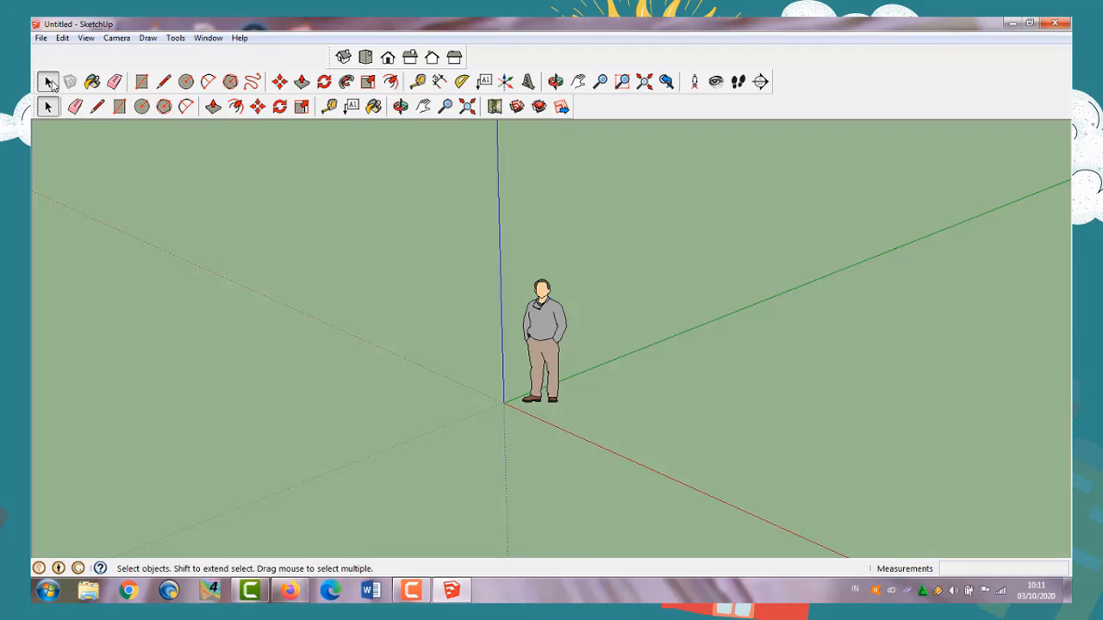
- Delete the standing person figure beside the origin
left_click(555, 336)
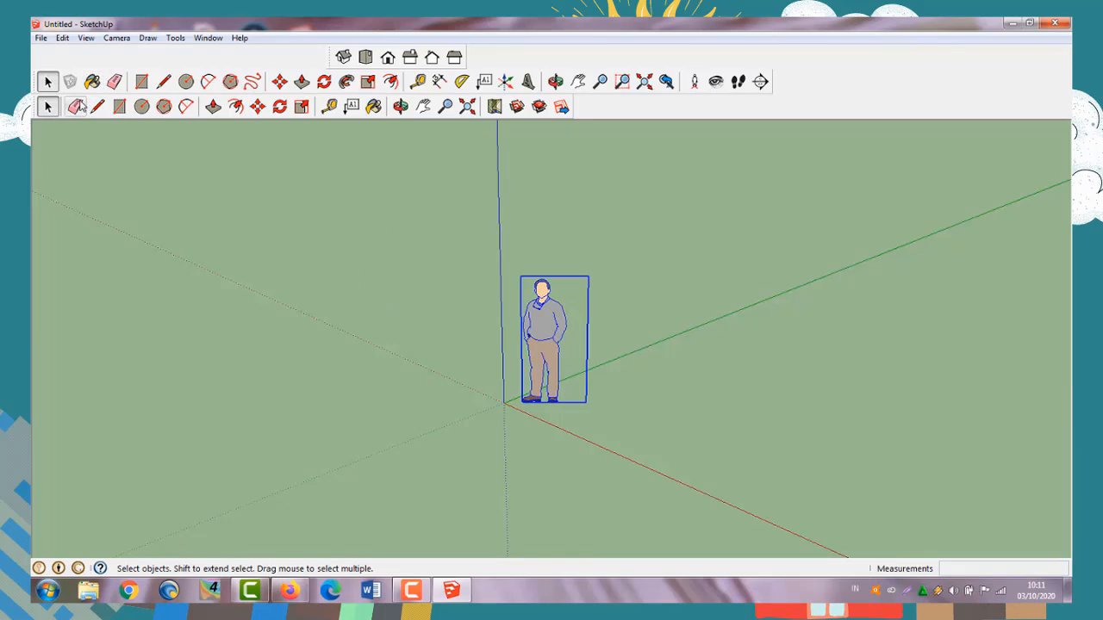
left_click(75, 105)
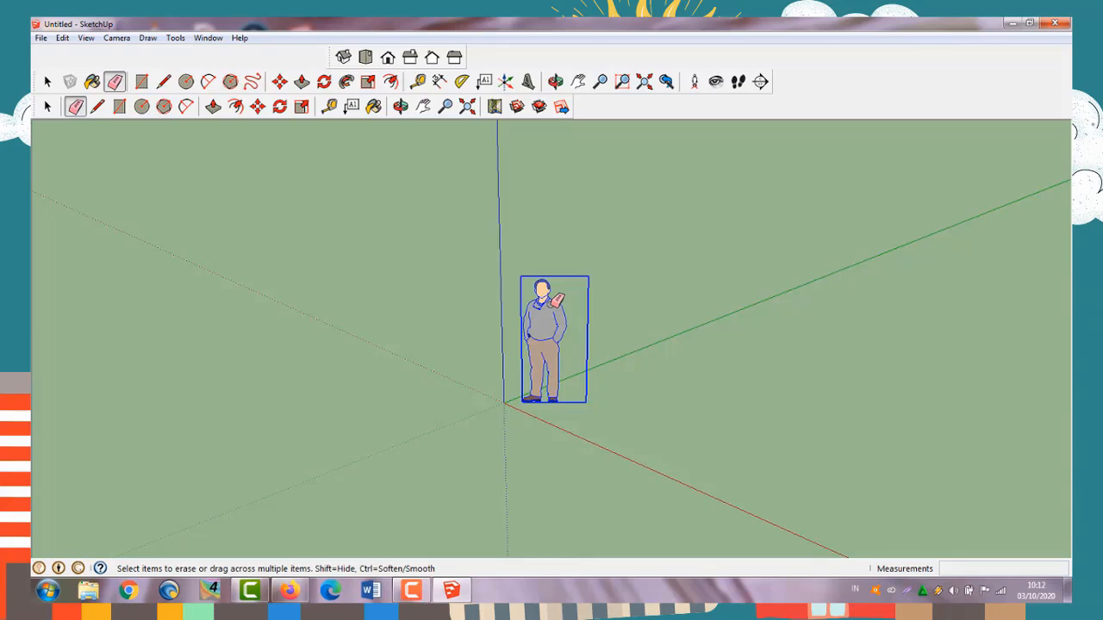
key("Delete")
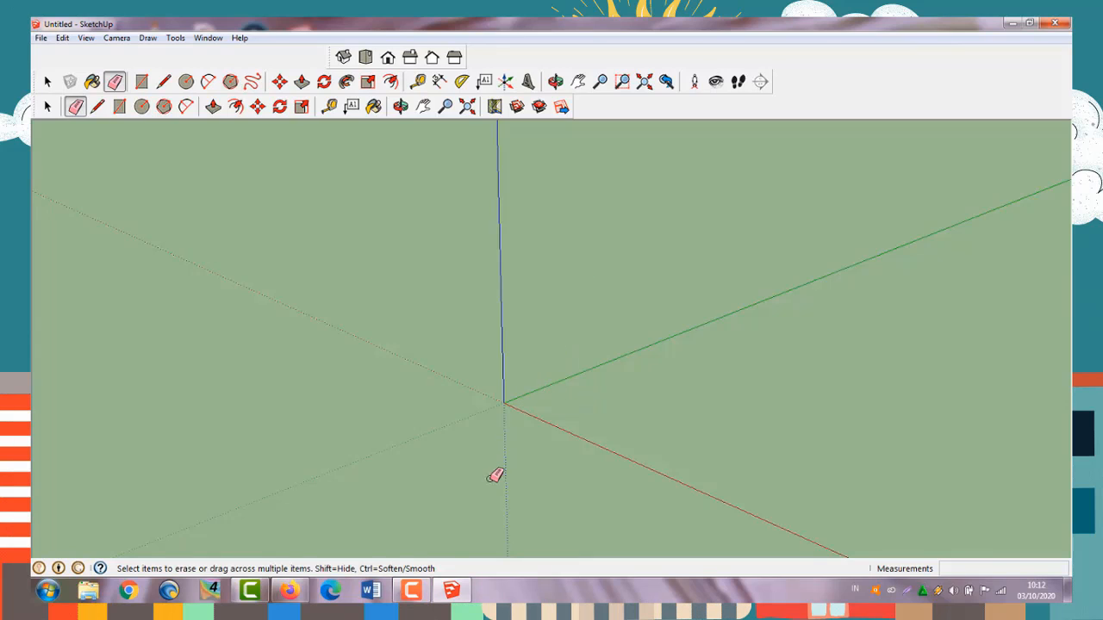
- Sketch a line about 1.19 m long from the origin, a crossing line between the red and green axes, and a closing edge along the green axis
left_click(97, 107)
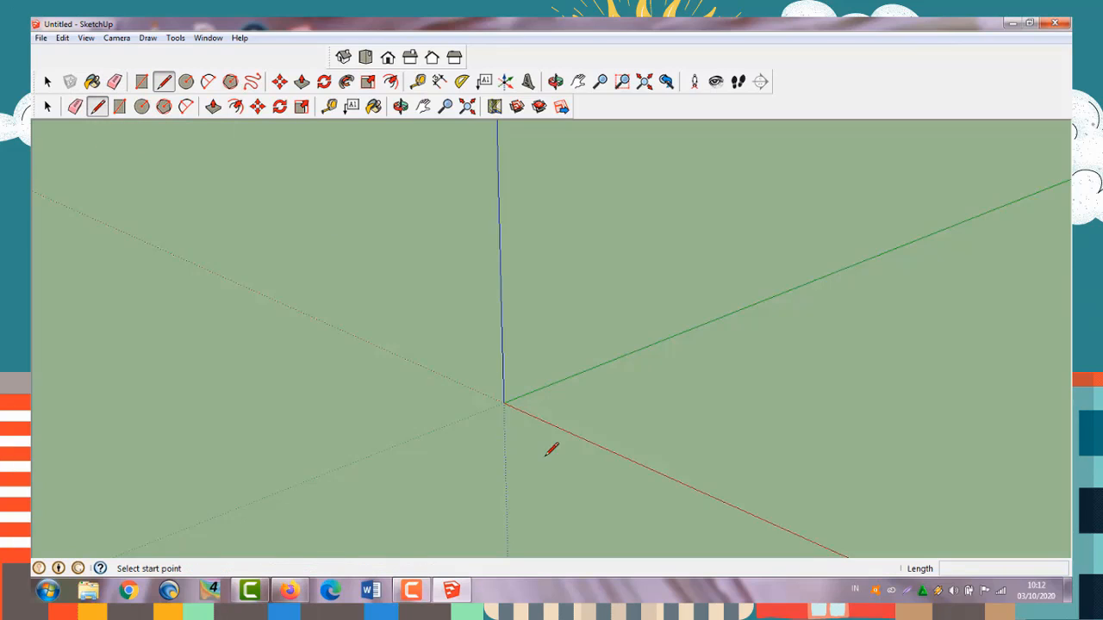
left_click(505, 401)
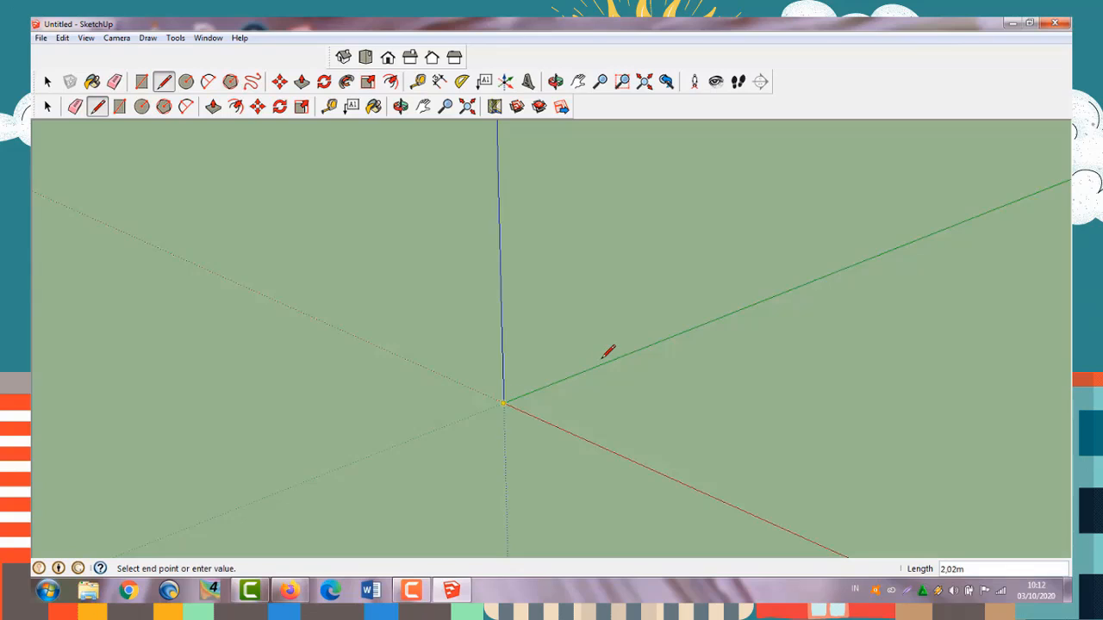
left_click(590, 402)
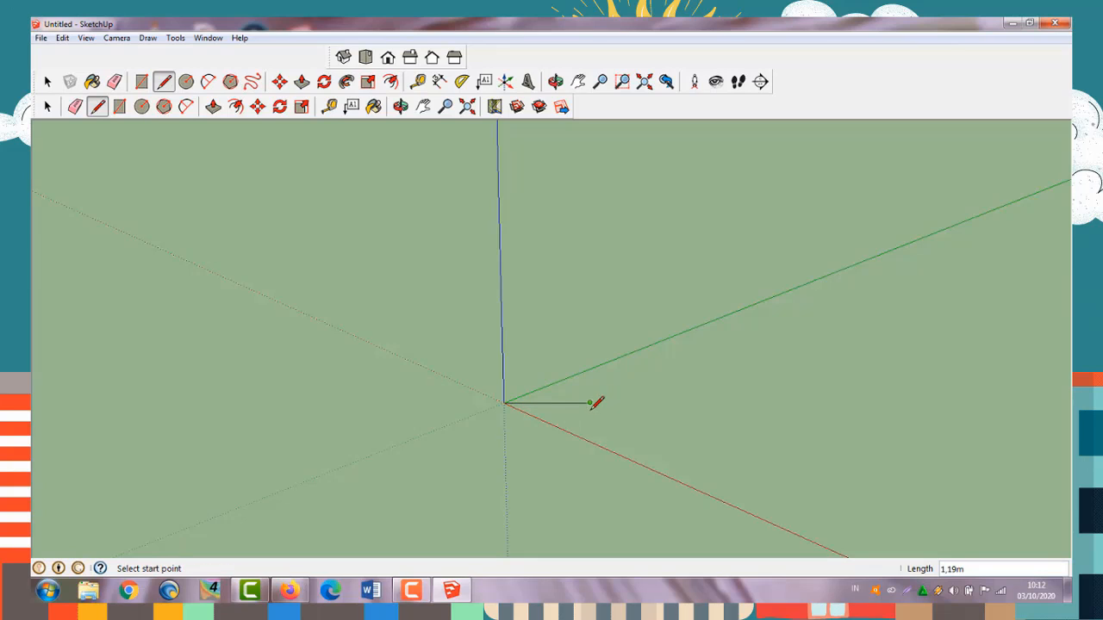
left_click(591, 437)
left_click(600, 363)
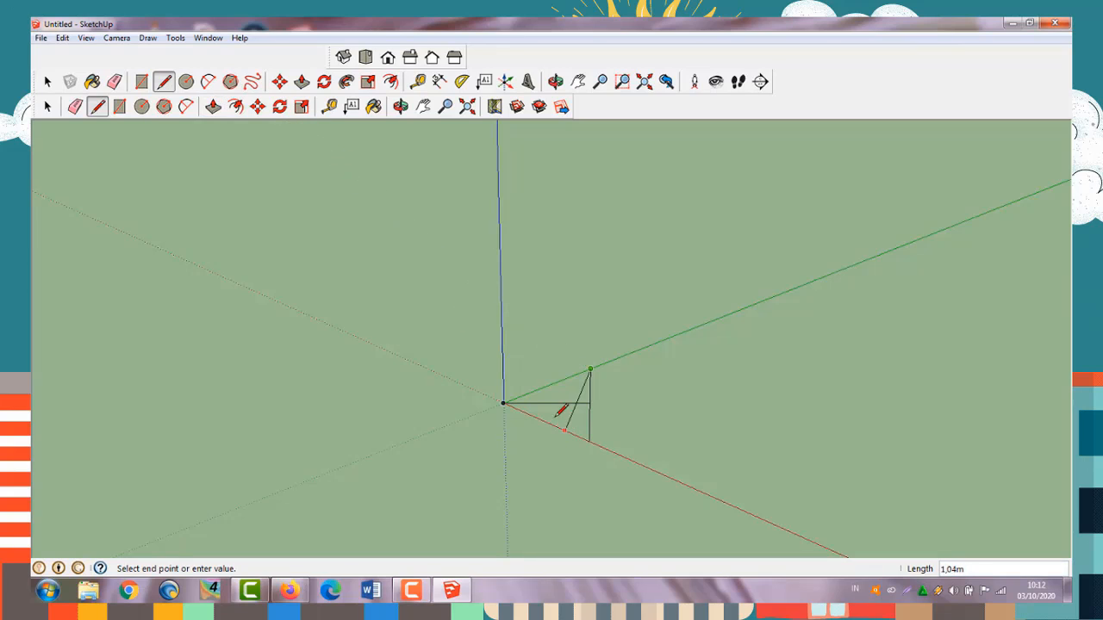
left_click(504, 402)
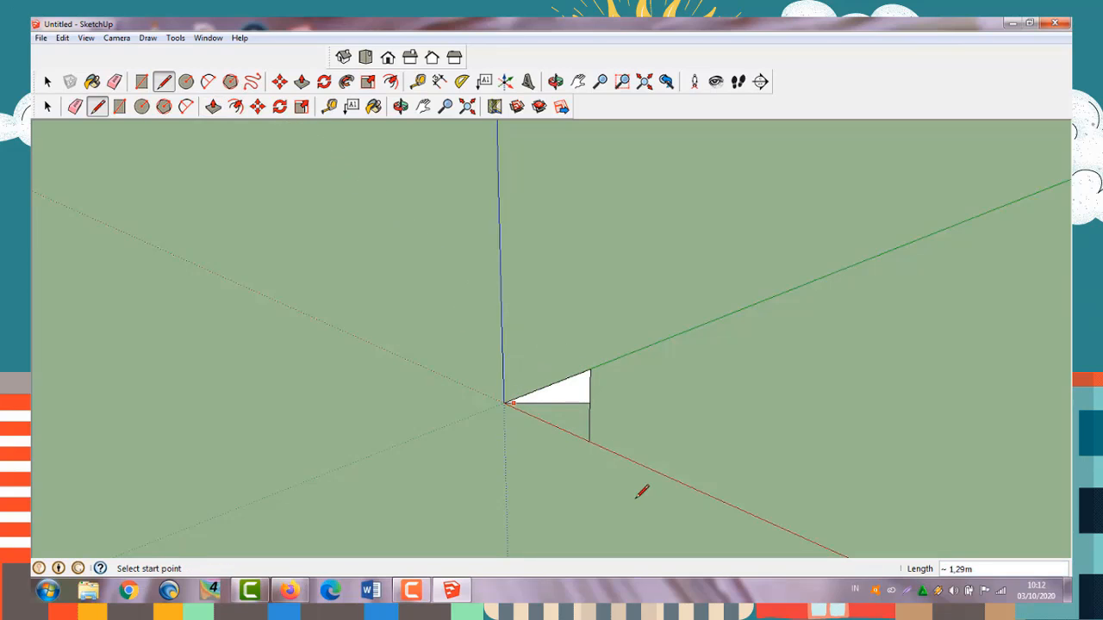
left_click(589, 441)
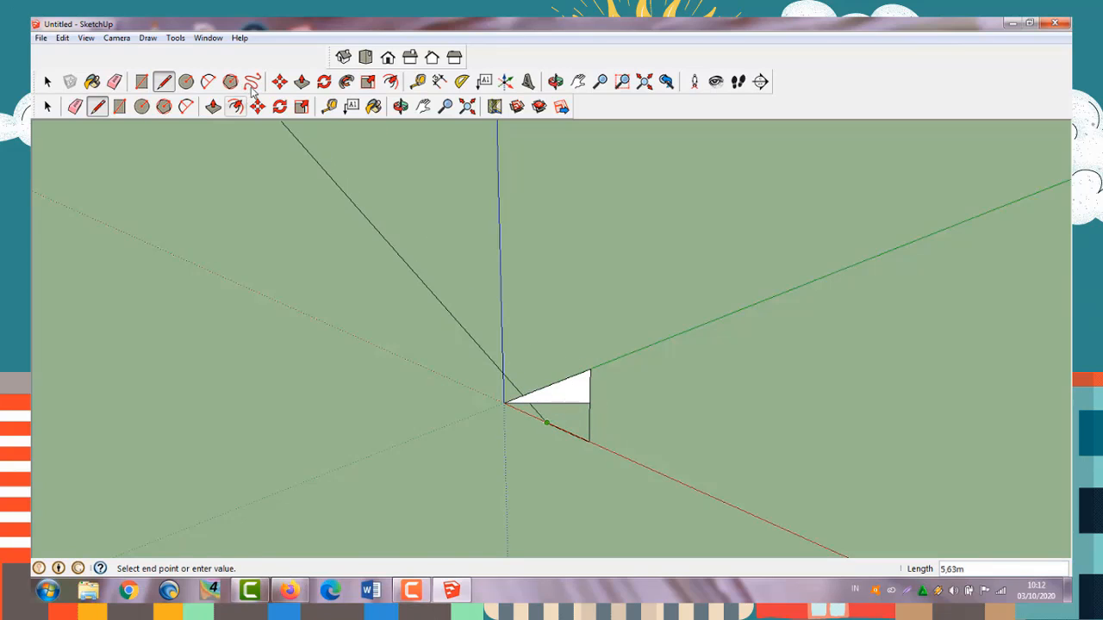
- Draw two ground-plane rectangles beside the green axis, one about 3.85 by 2.03 m and a smaller one about 1.60 by 2.17 m behind it
left_click(120, 107)
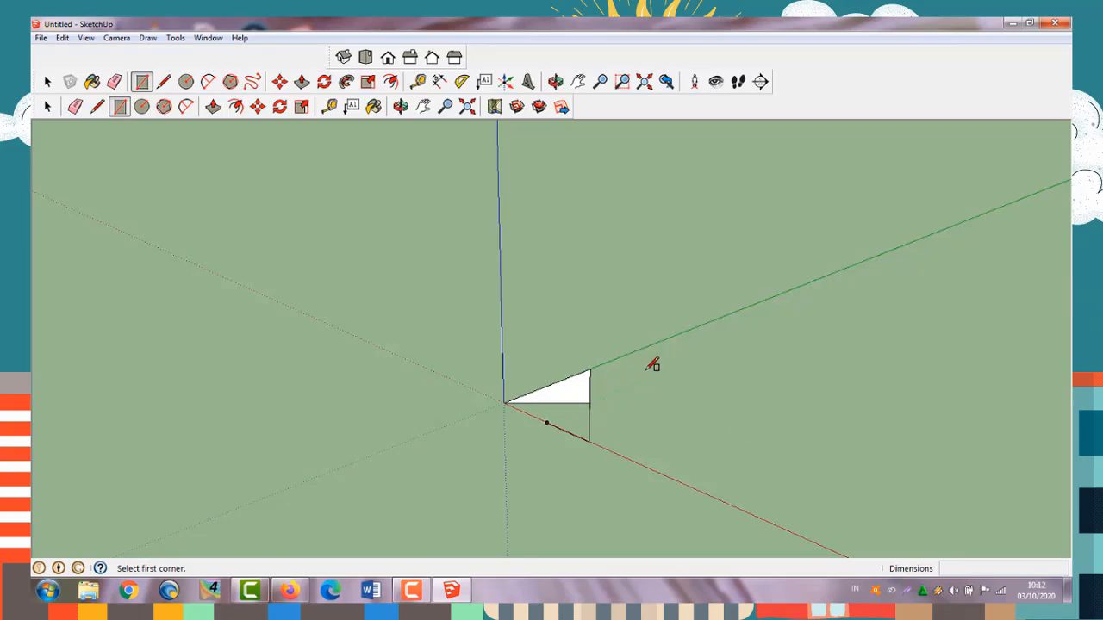
left_click(675, 341)
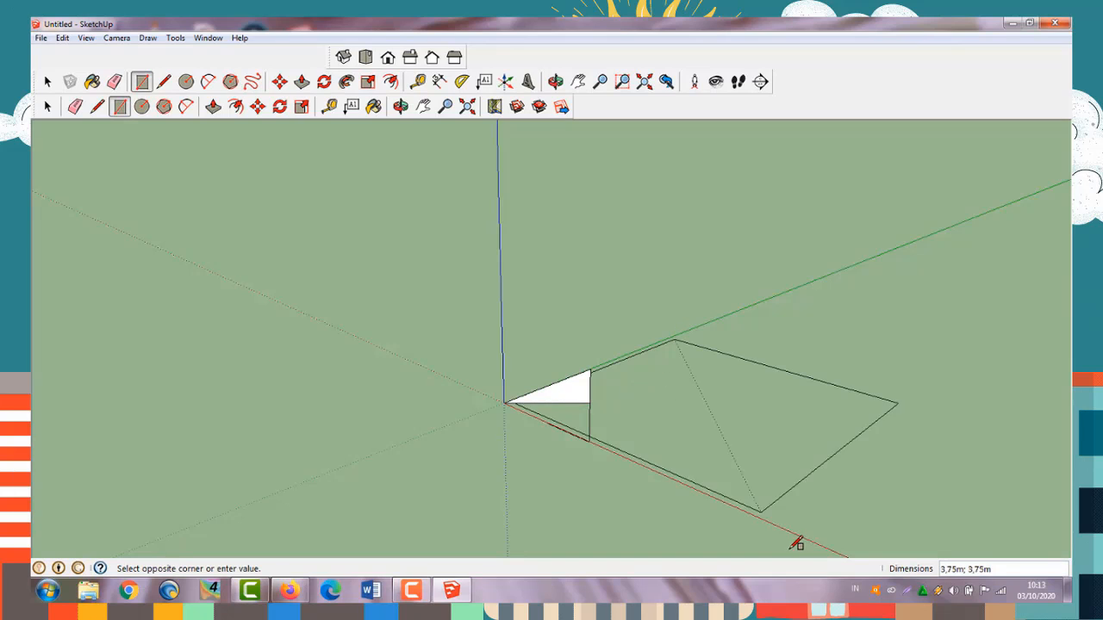
left_click(845, 454)
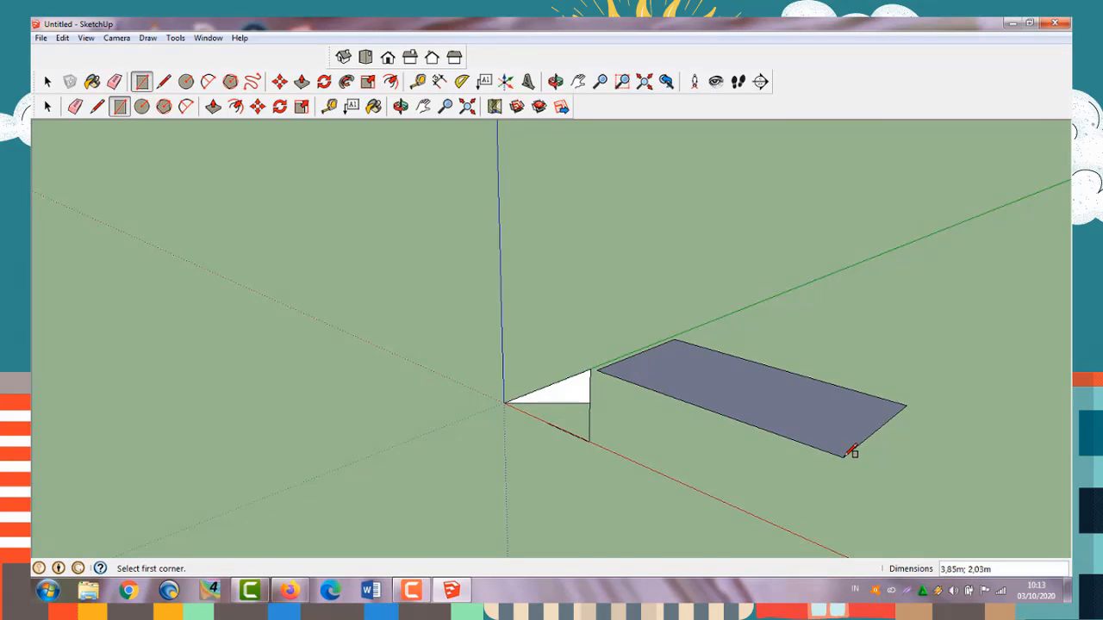
left_click(786, 314)
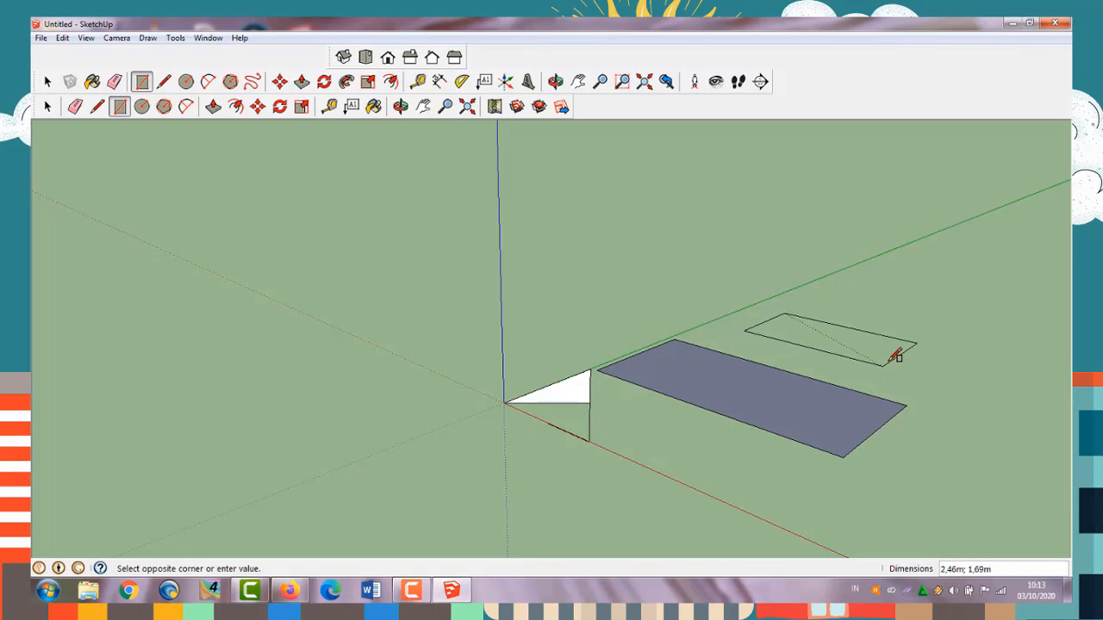
left_click(815, 362)
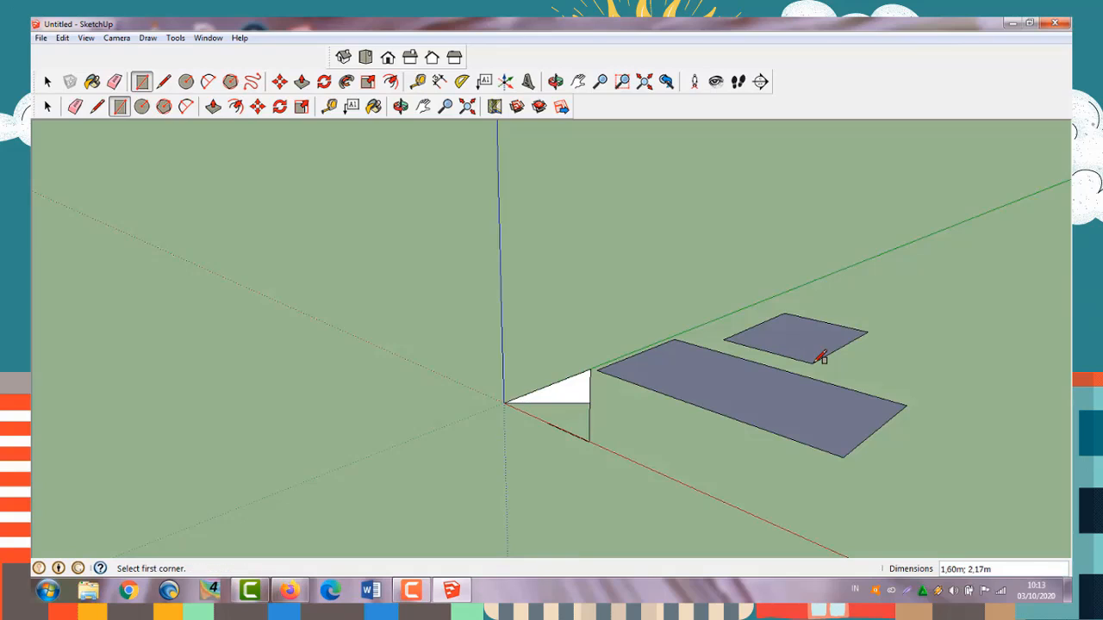
- Draw a 24-sided circle with a radius of about 0.77 m on the ground beside the smaller rectangle
left_click(142, 107)
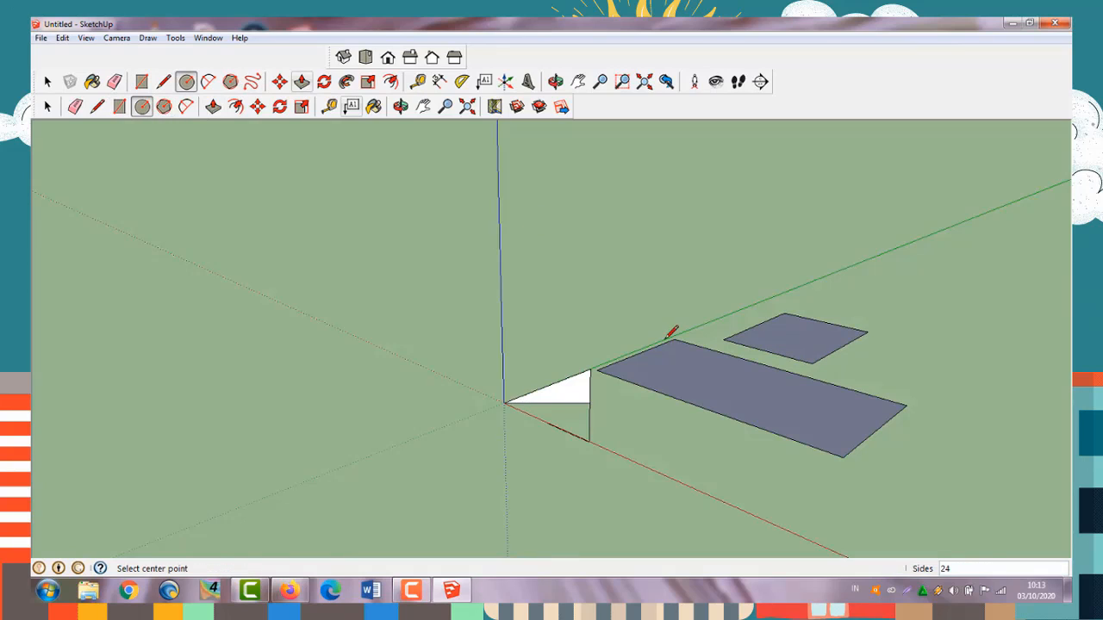
left_click(920, 327)
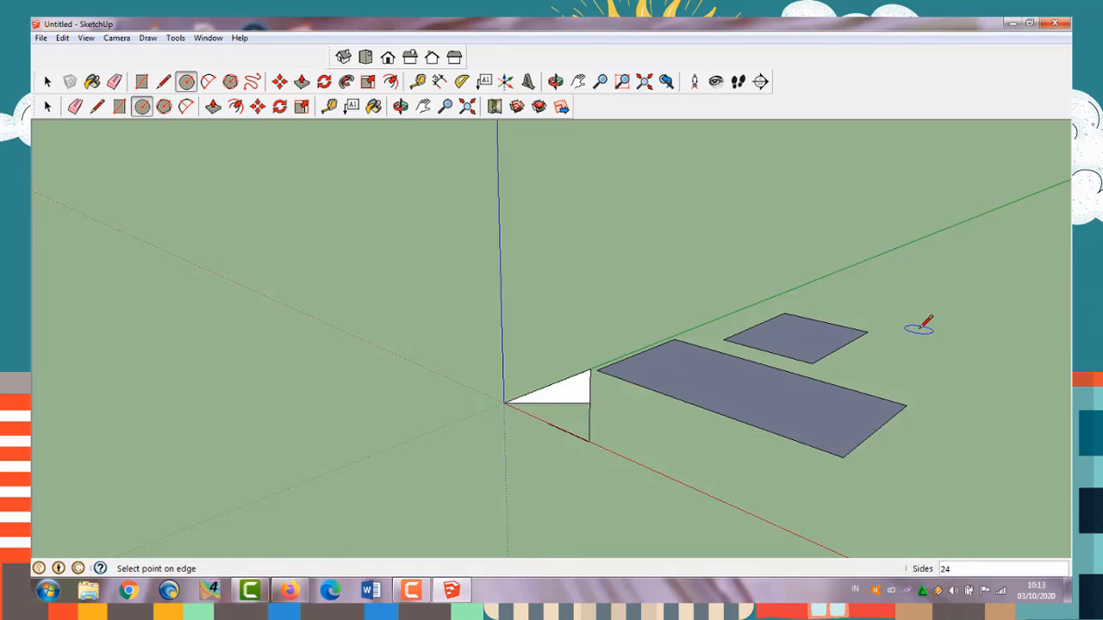
left_click(966, 334)
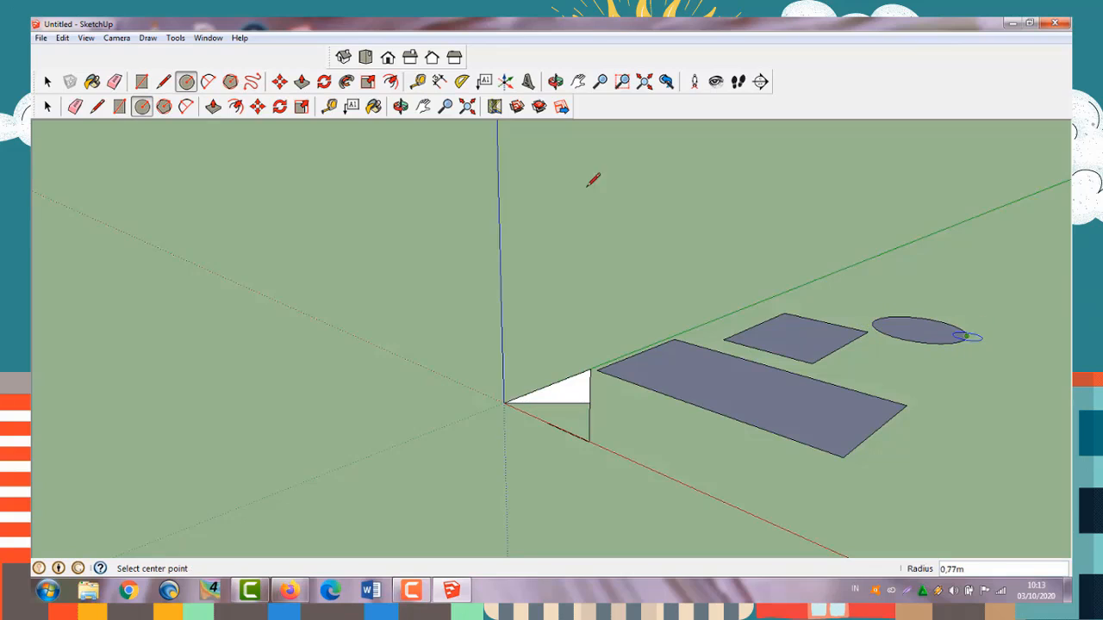
- Draw an arc between the two ends of the triangle's crossing line, bulging outward about 0.56 m
left_click(209, 82)
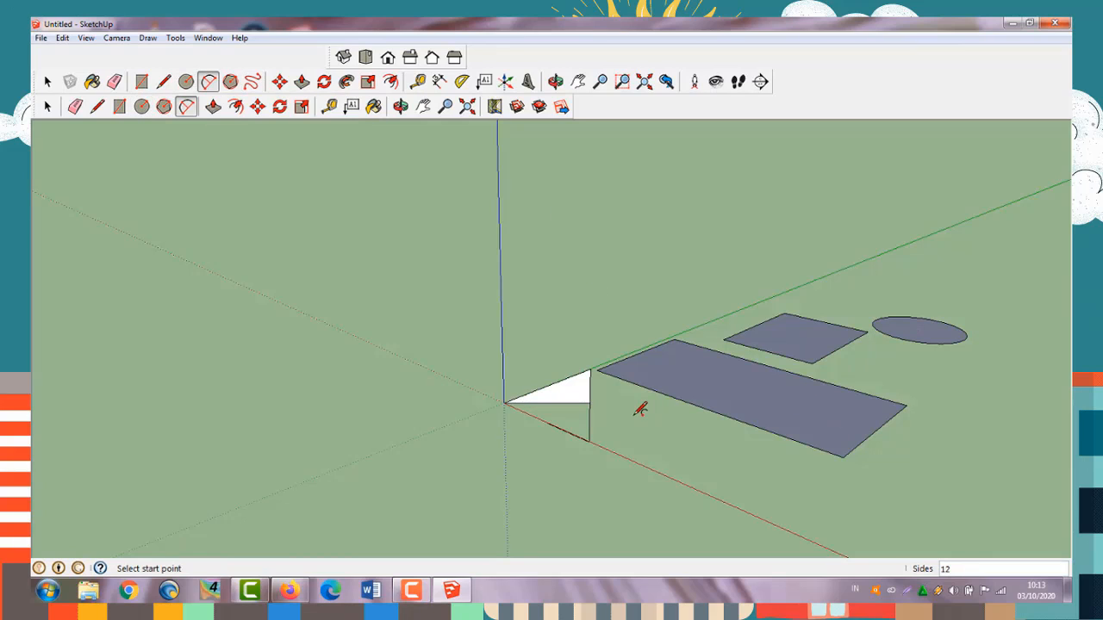
left_click(591, 370)
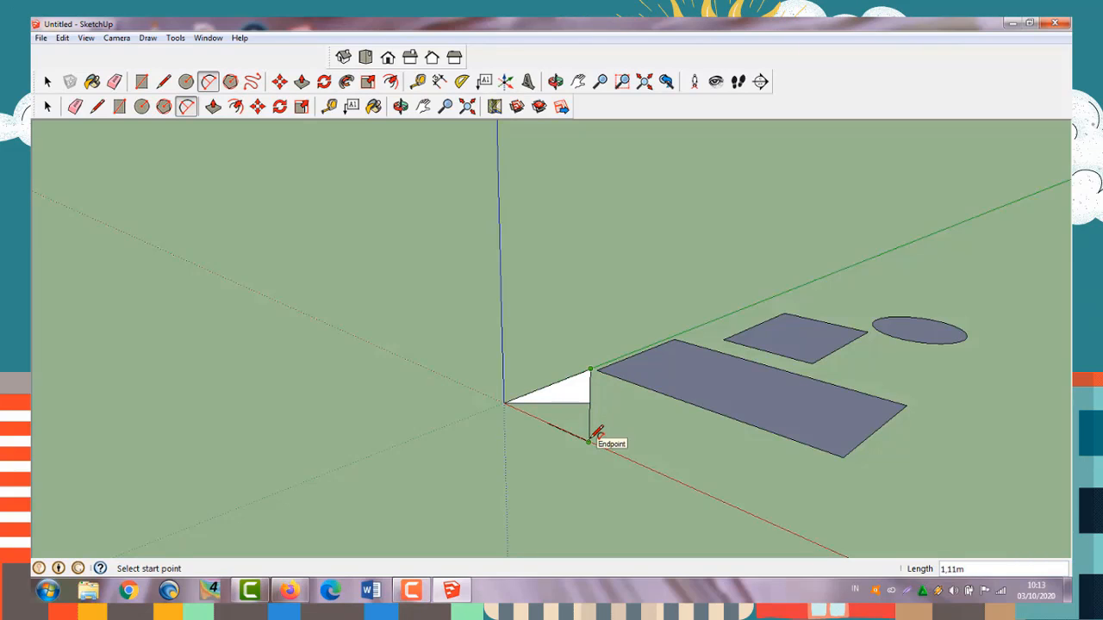
left_click(590, 440)
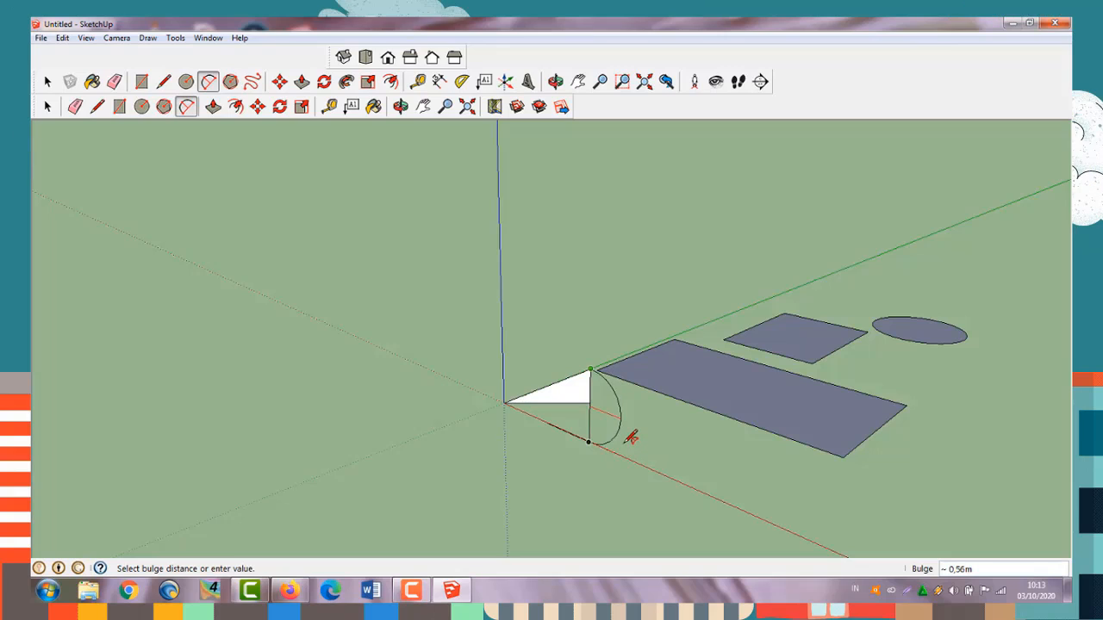
left_click(631, 437)
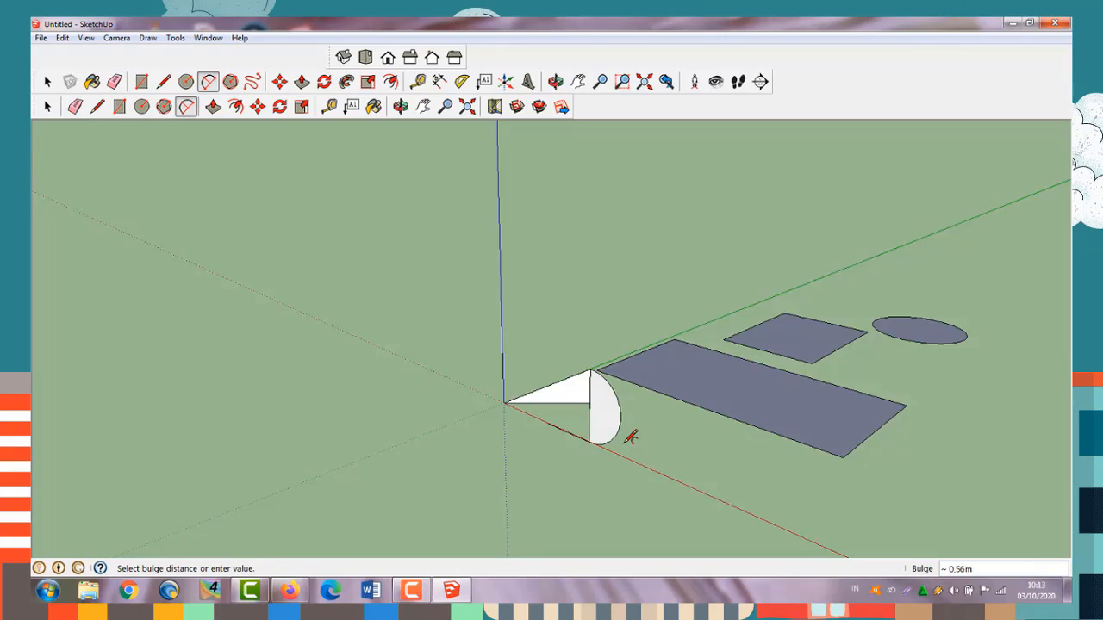
- Draw a six-sided polygon with a radius of about 1.12 m on the ground in front of the circle
left_click(230, 81)
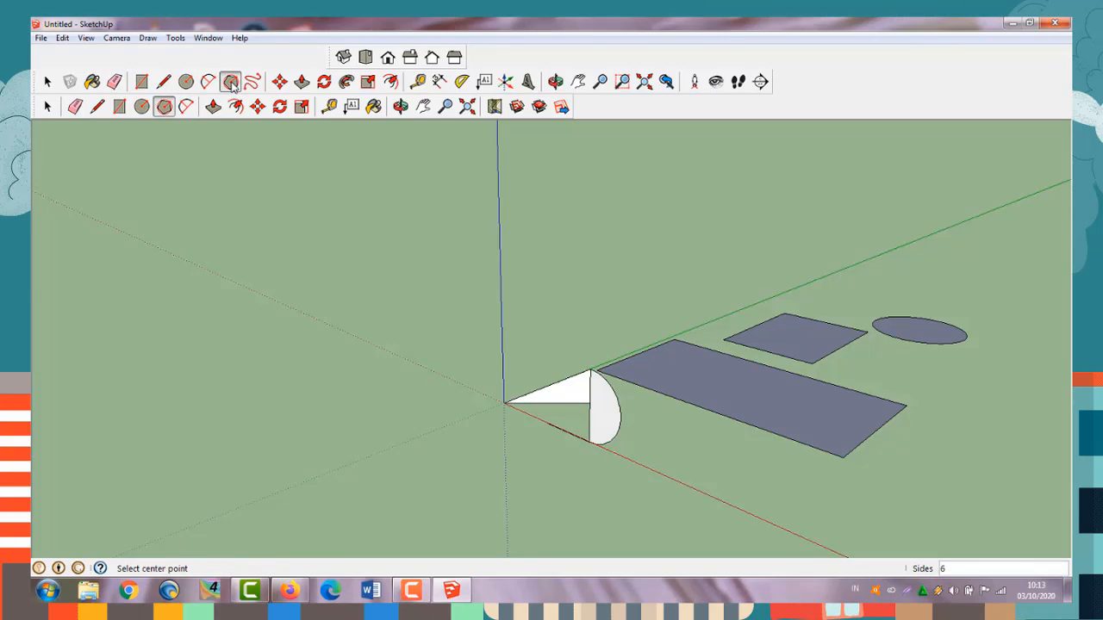
left_click(940, 381)
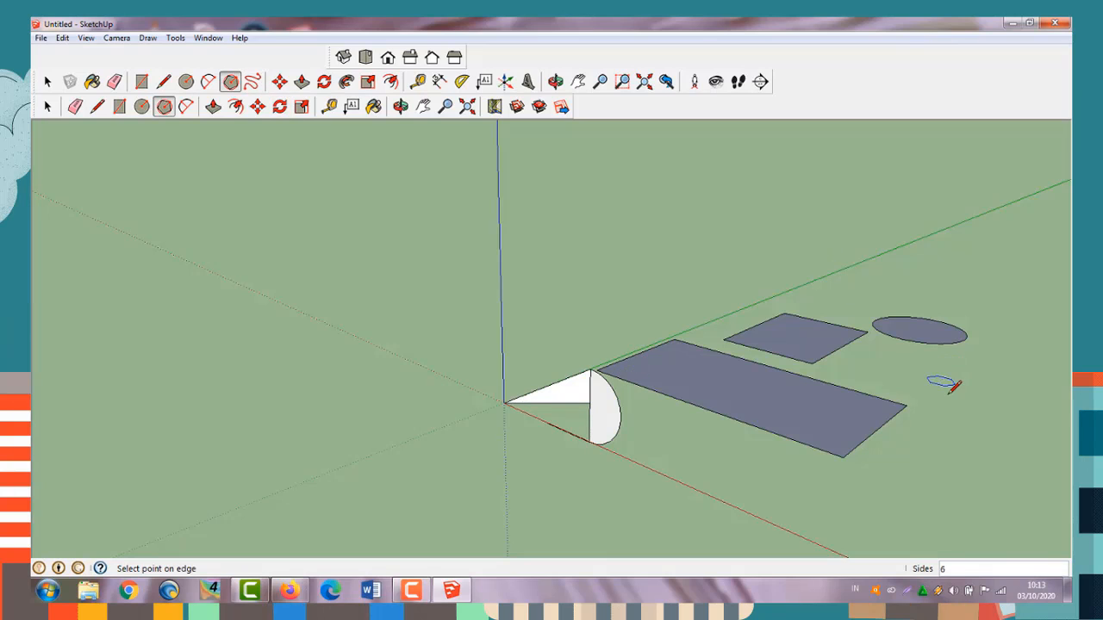
left_click(956, 409)
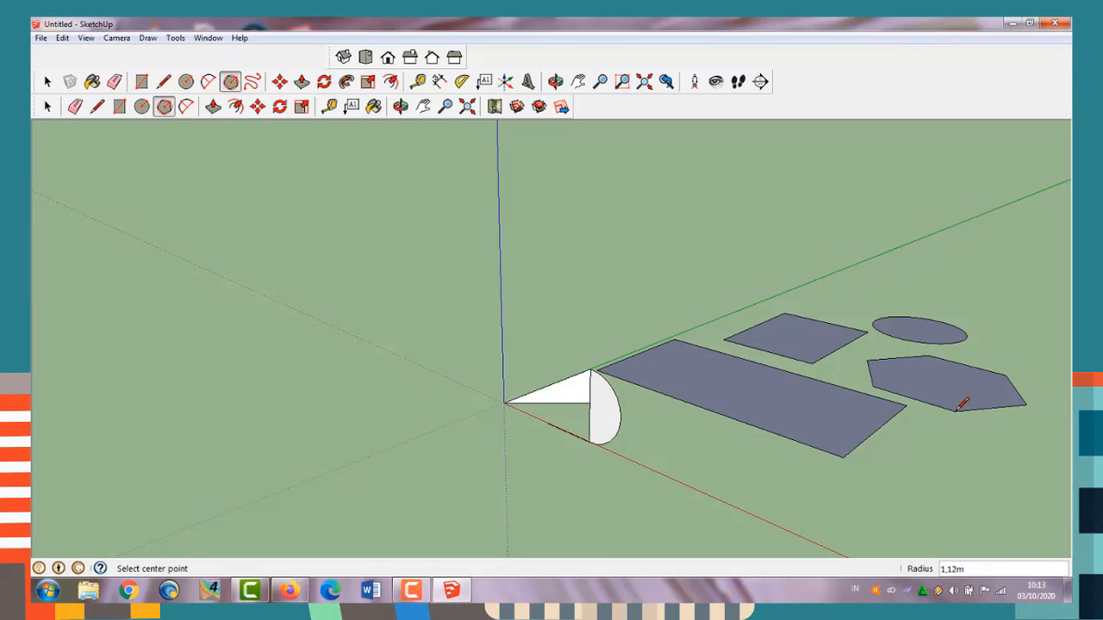
- Push/Pull the circle up about 1.89 m into a cylinder and the smaller rectangle up about 1.53 m into a box
left_click(216, 105)
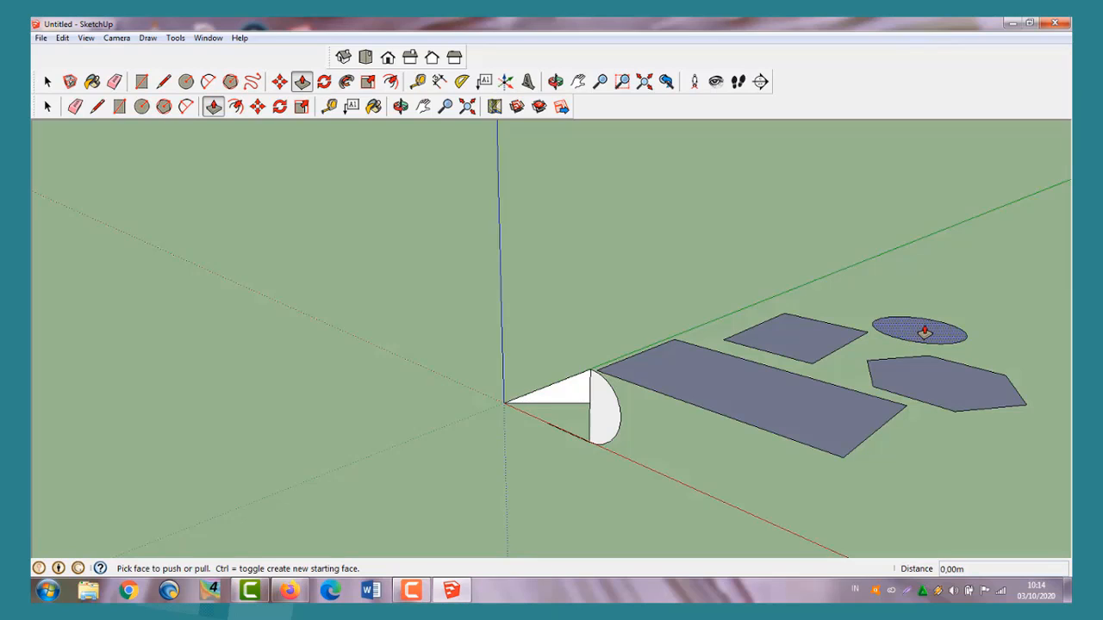
left_click_drag(922, 334, 935, 226)
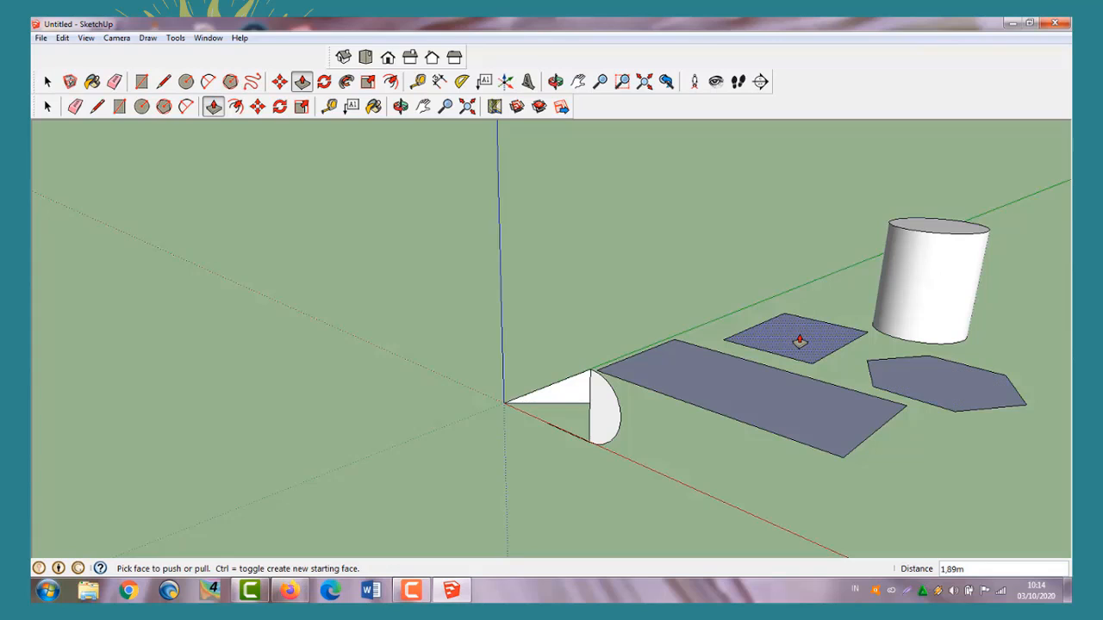
left_click_drag(800, 337, 805, 251)
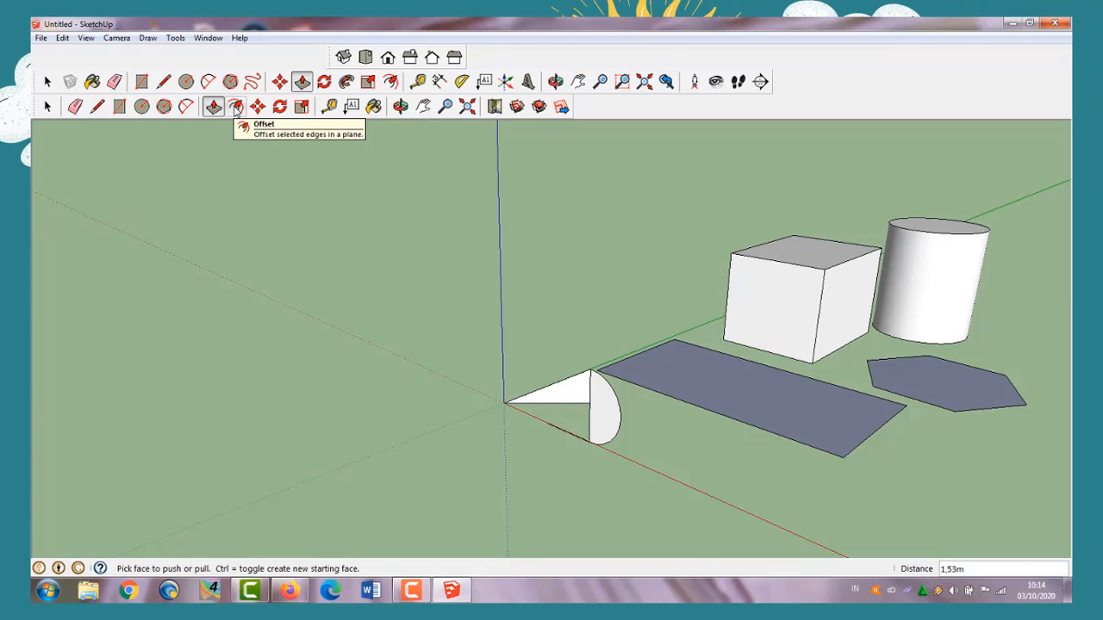
- Offset the hexagon's outline a short distance inward to form a smaller hexagon inside it
left_click(236, 106)
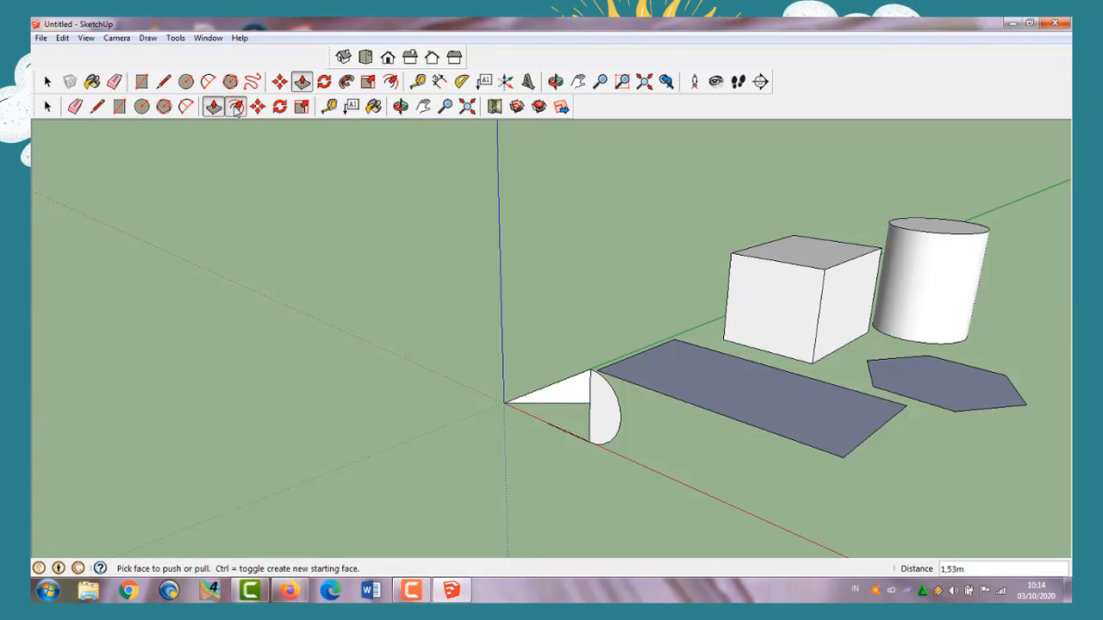
left_click(950, 389)
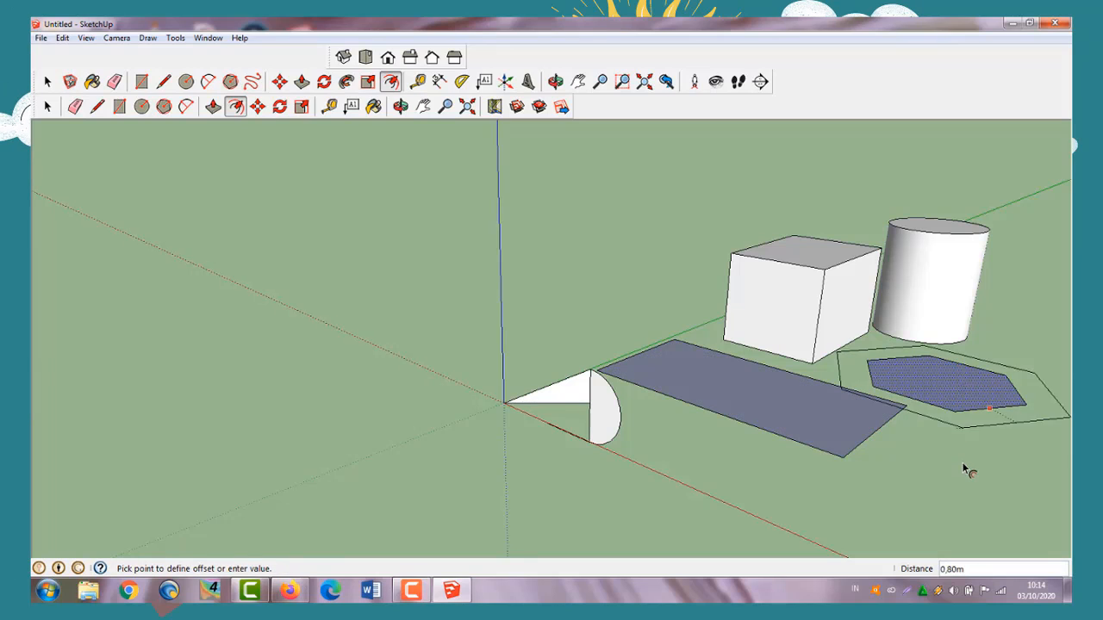
left_click(980, 411)
- Move the arc-shaped face about 1.50 m away from the origin, stretching the attached triangle
left_click(258, 106)
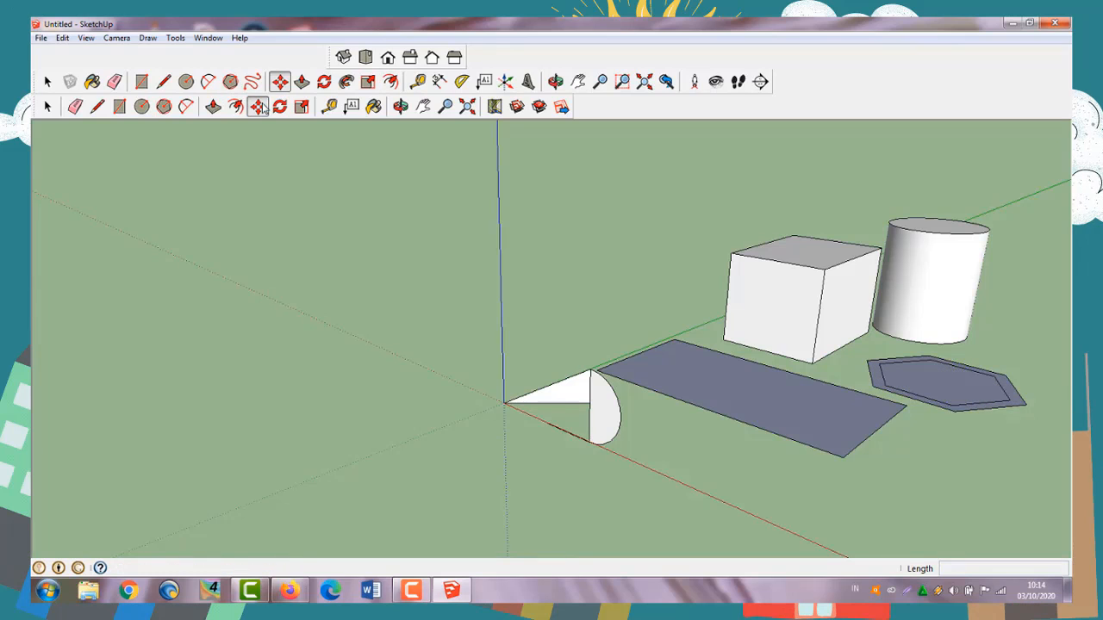
left_click(606, 414)
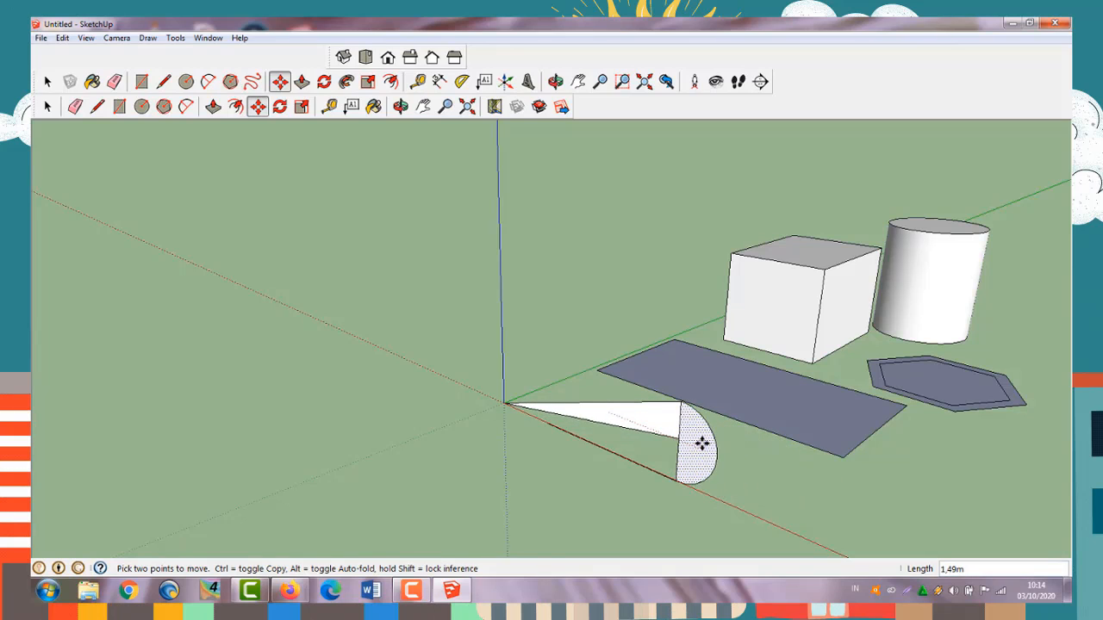
left_click(698, 440)
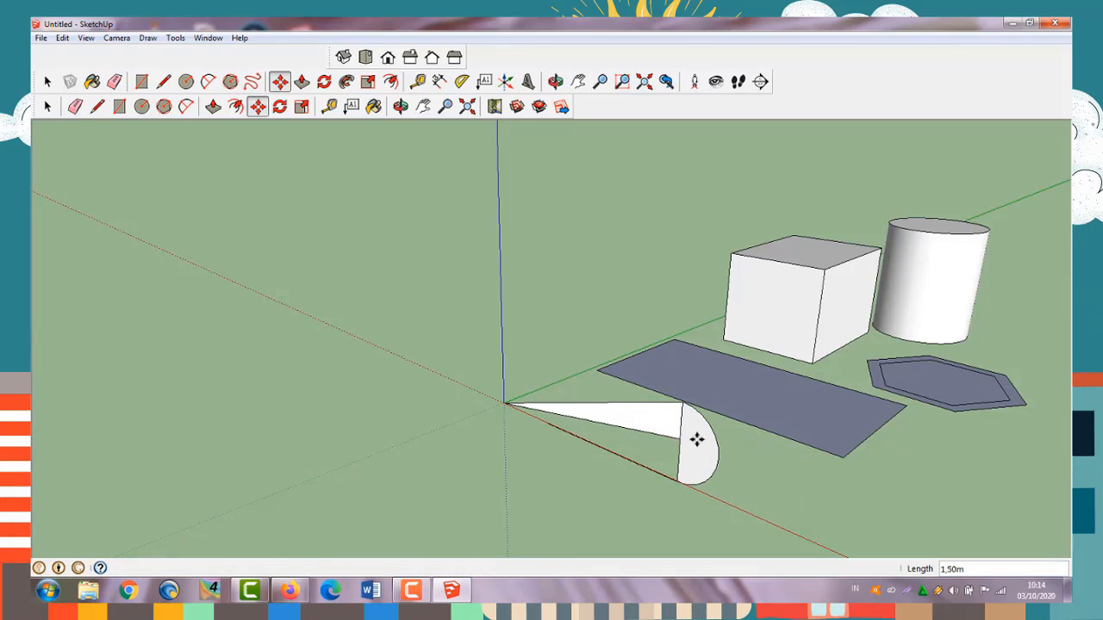
- Move the triangle's long edge about 0.44 m off the origin, and shift the rounded face back about 0.36 m
left_click(518, 403)
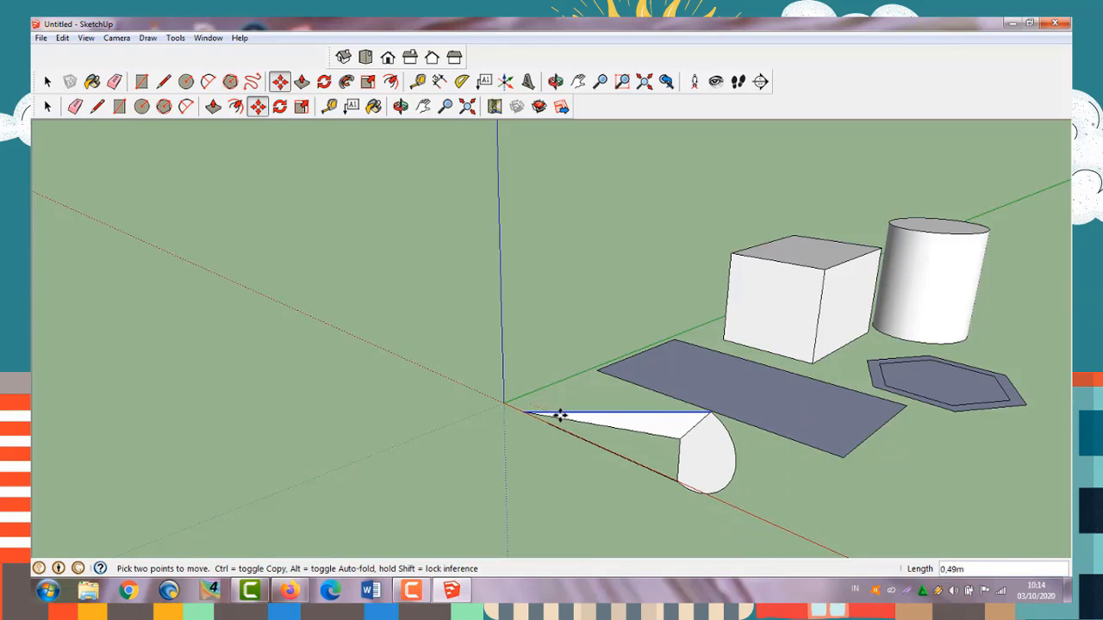
left_click(553, 406)
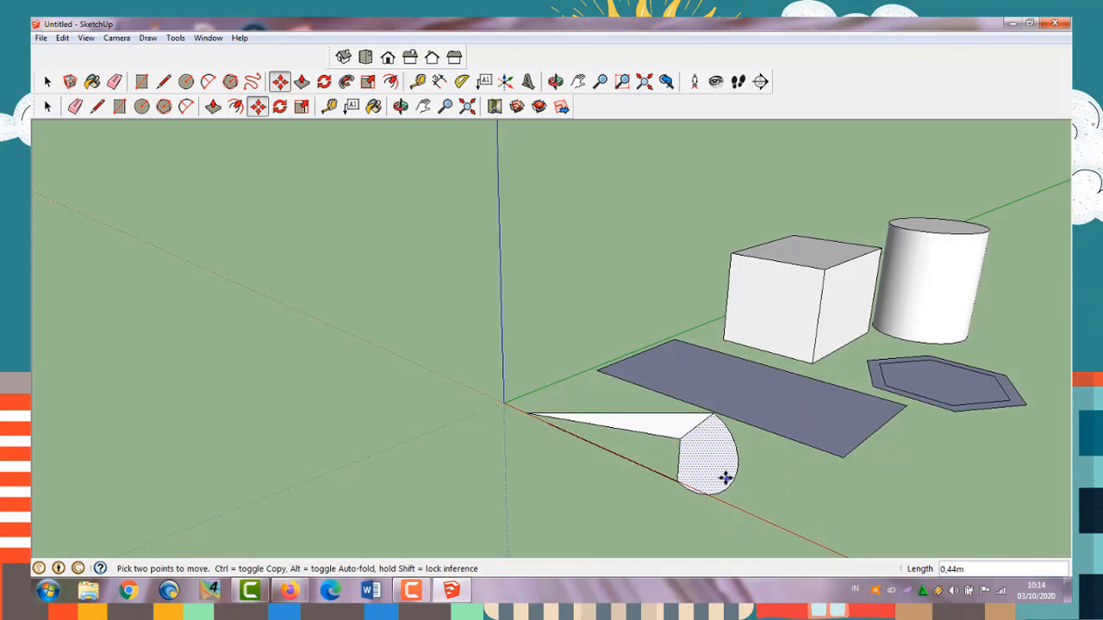
left_click(715, 475)
left_click(683, 457)
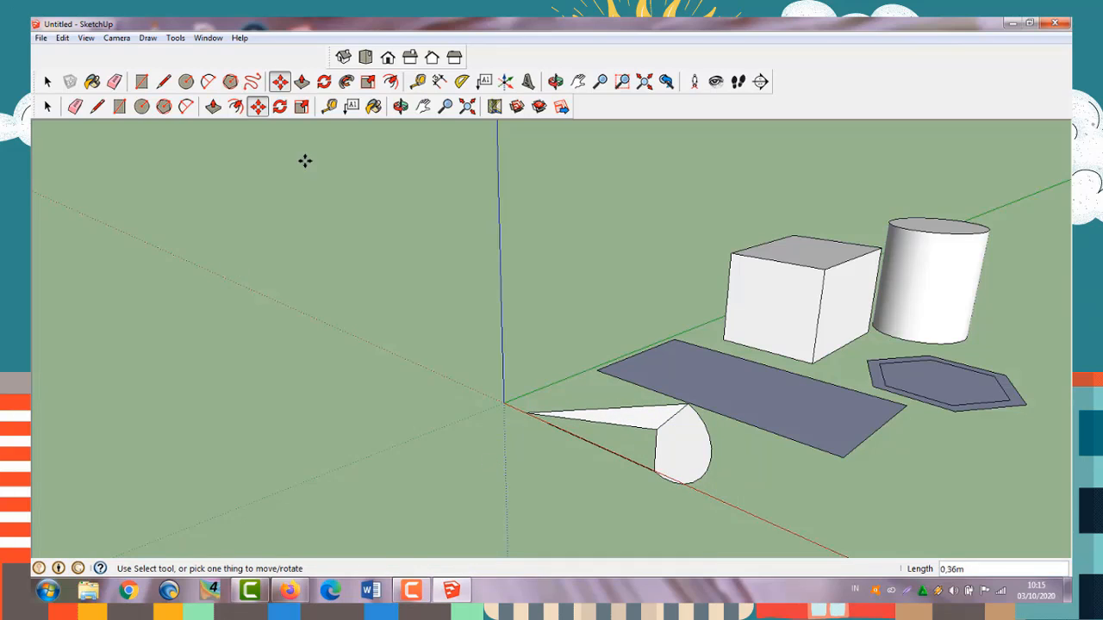
- Rotate the inner hexagon face 30 degrees about the red axis so it tilts out of the ground plane
left_click(281, 108)
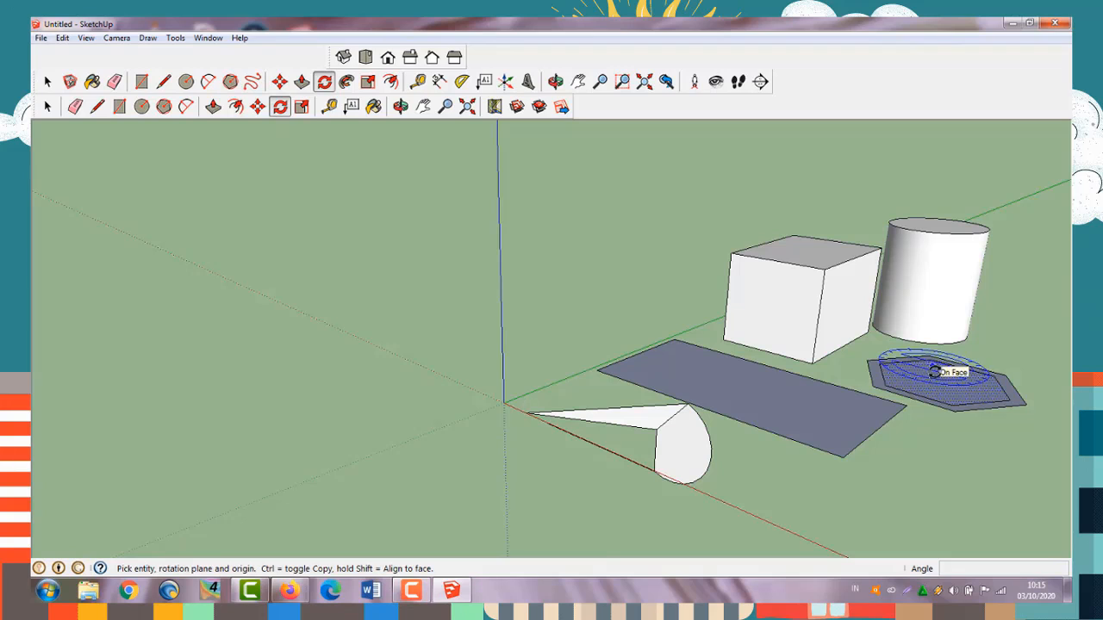
key("Right")
left_click(937, 383)
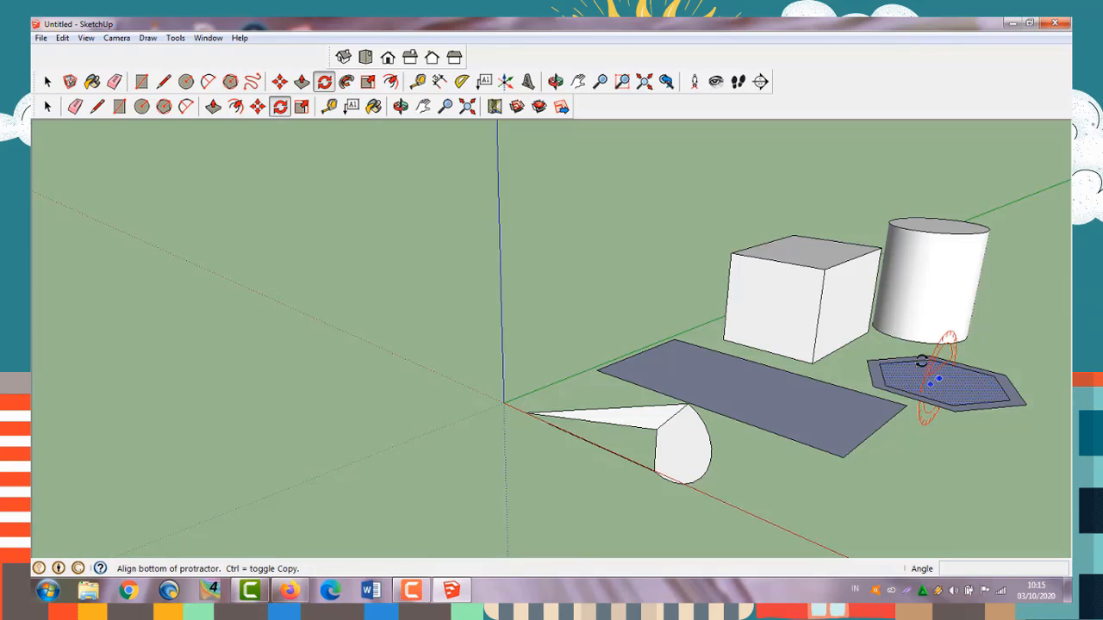
left_click(888, 348)
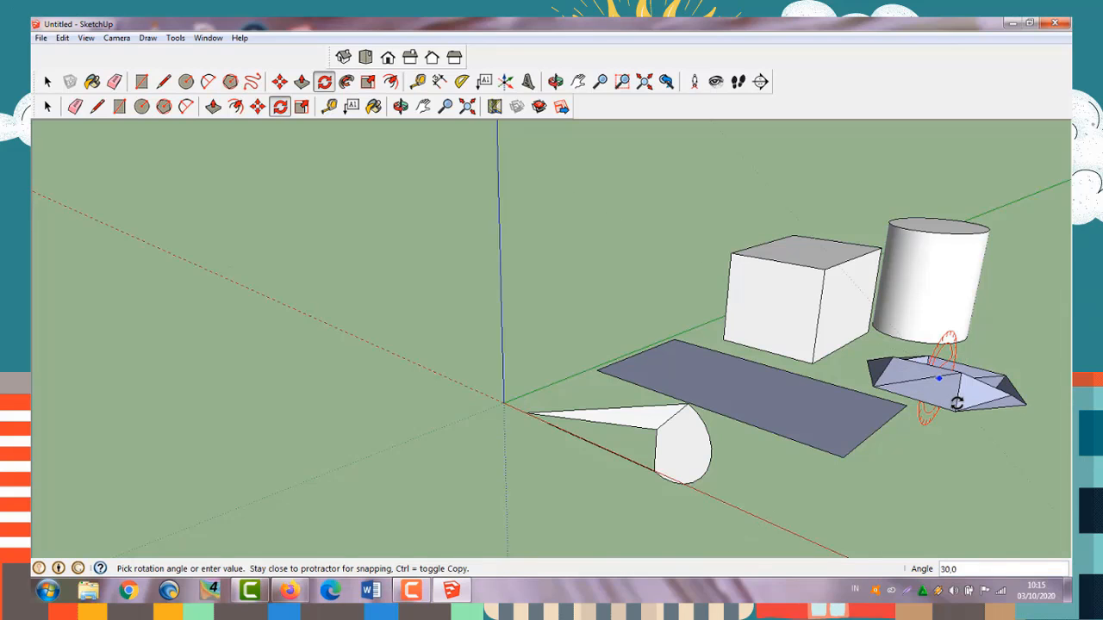
left_click(956, 403)
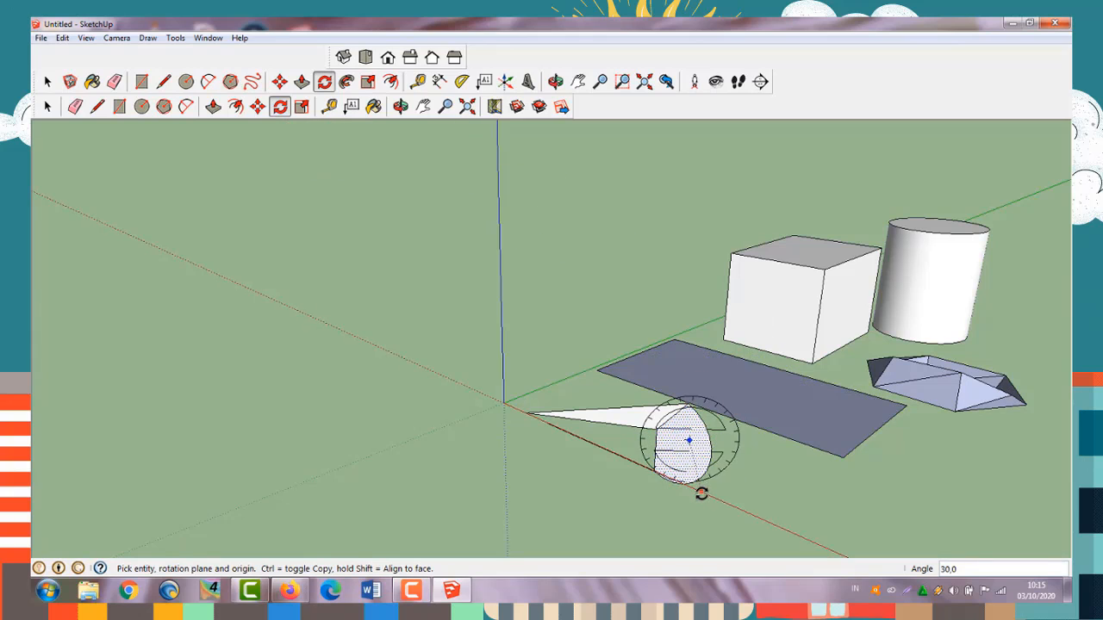
- Try to rotate the rounded face about the red axis, and try to scale it
left_click(685, 465)
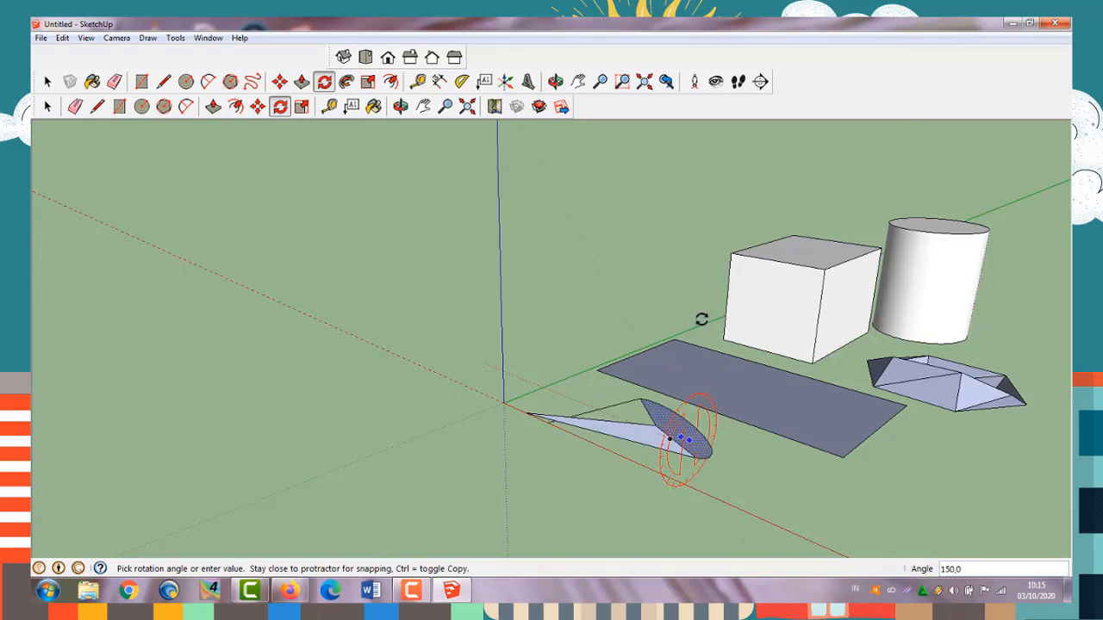
left_click(685, 461)
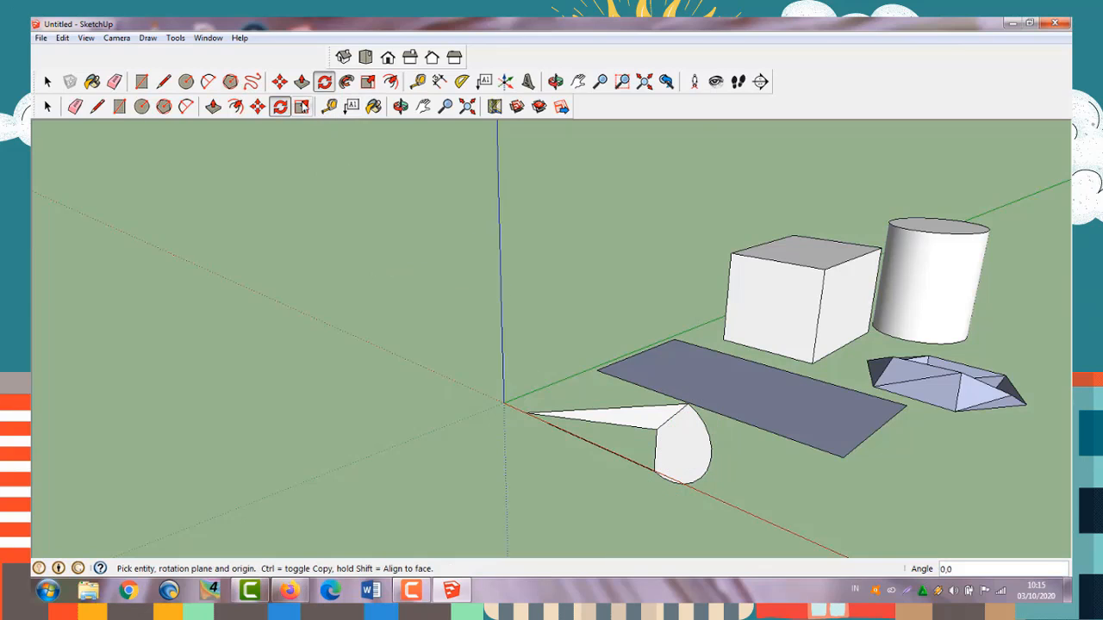
left_click(301, 106)
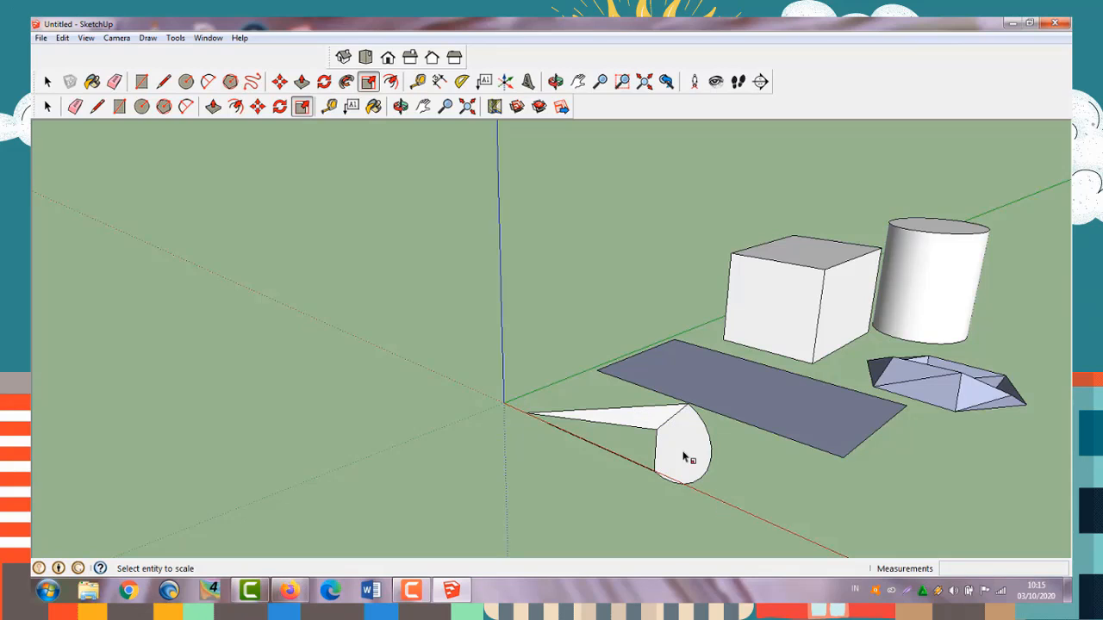
left_click(656, 433)
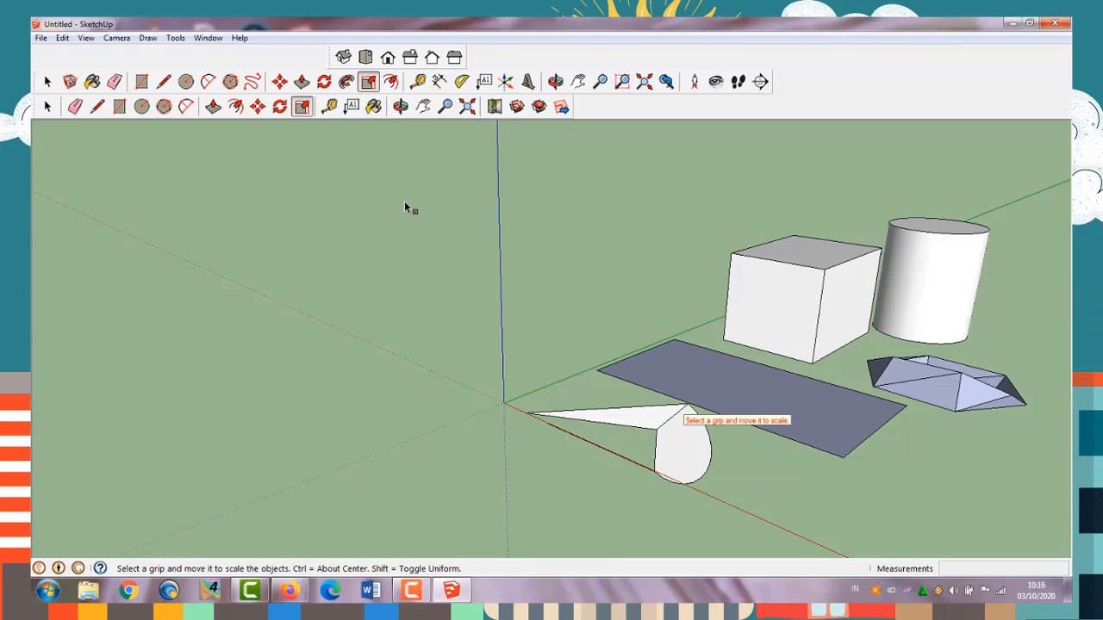
- Measure the height of the box along its front vertical edge with the Tape Measure
left_click(328, 108)
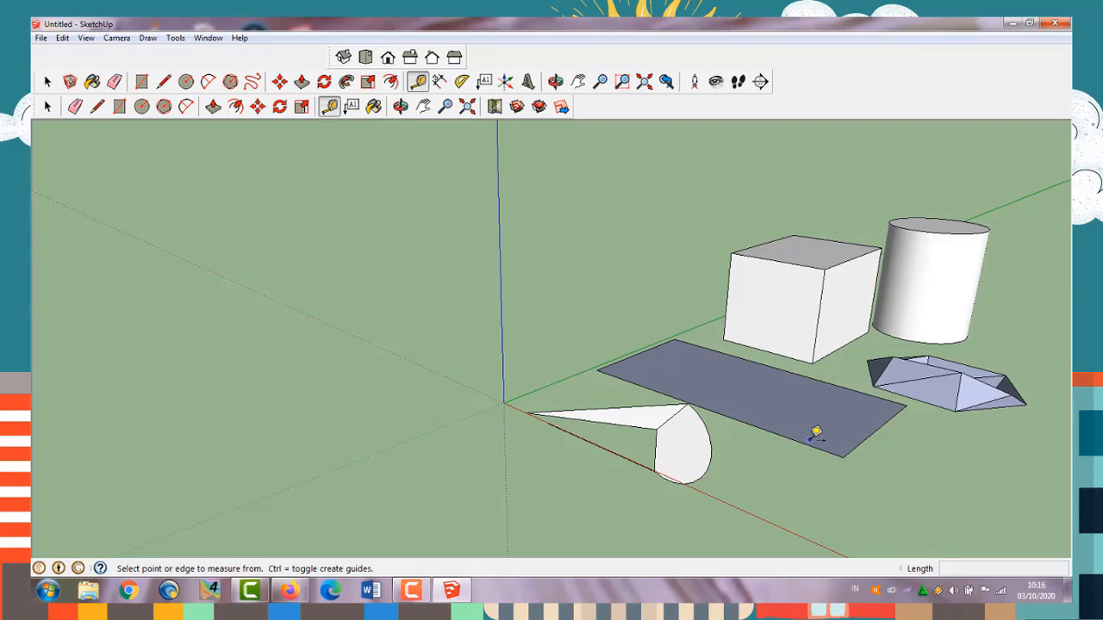
left_click(812, 361)
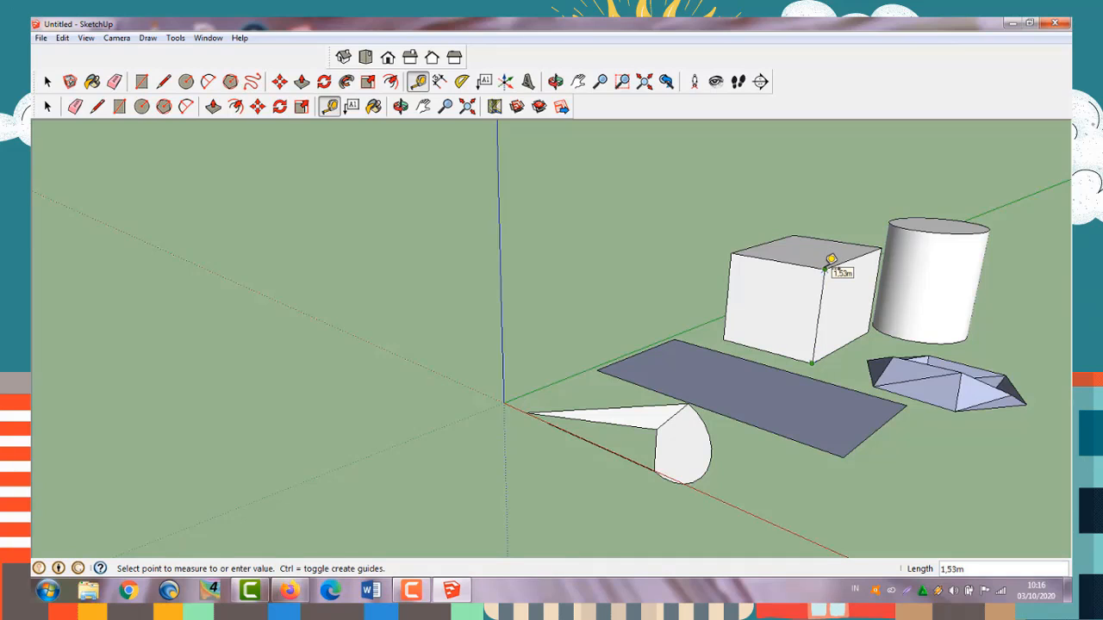
left_click(824, 268)
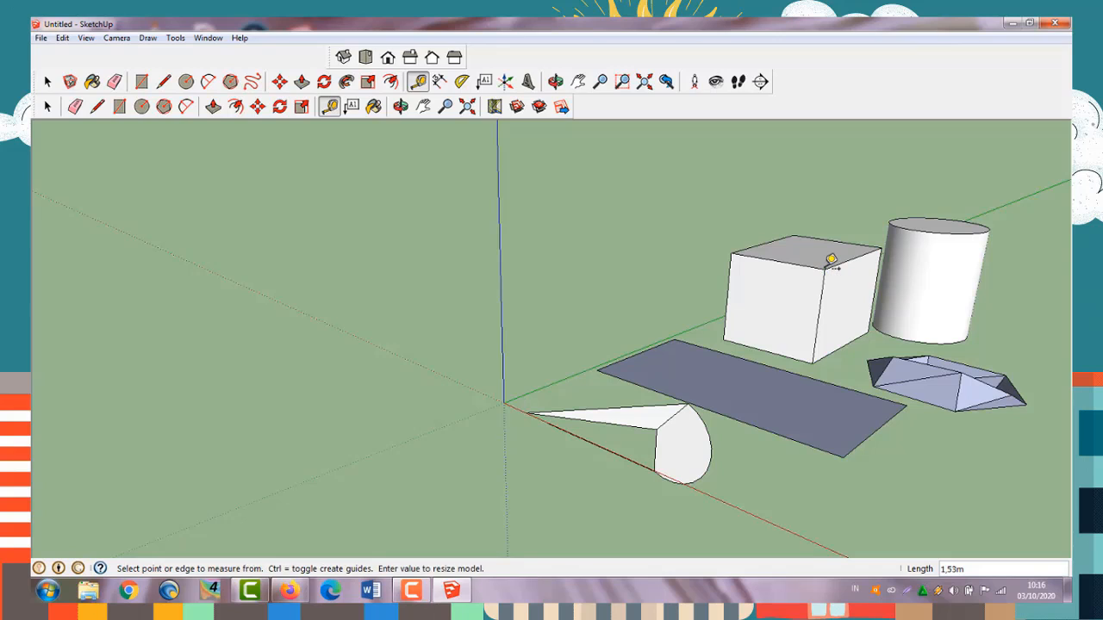
- Attach a leader text reading "pondasi" to the top of the cylinder
left_click(352, 105)
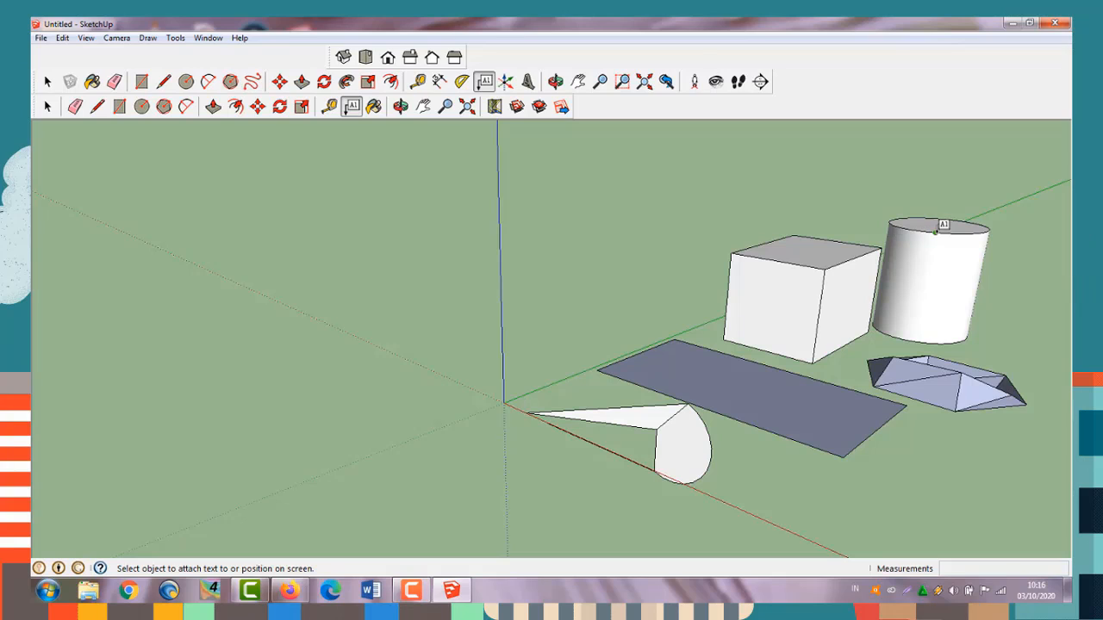
left_click(937, 229)
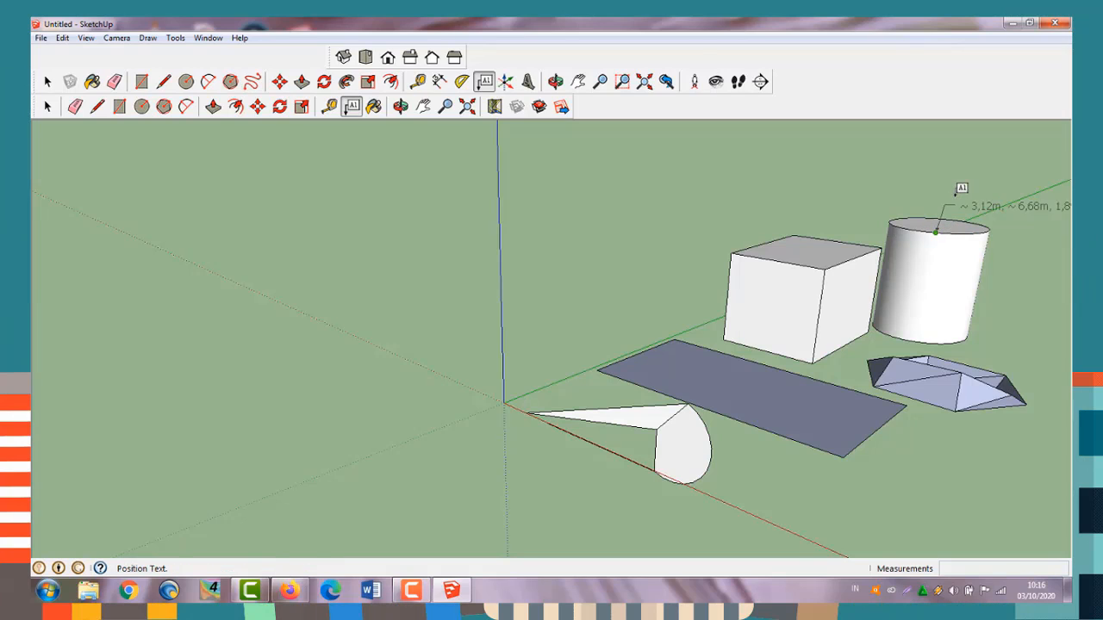
left_click(944, 193)
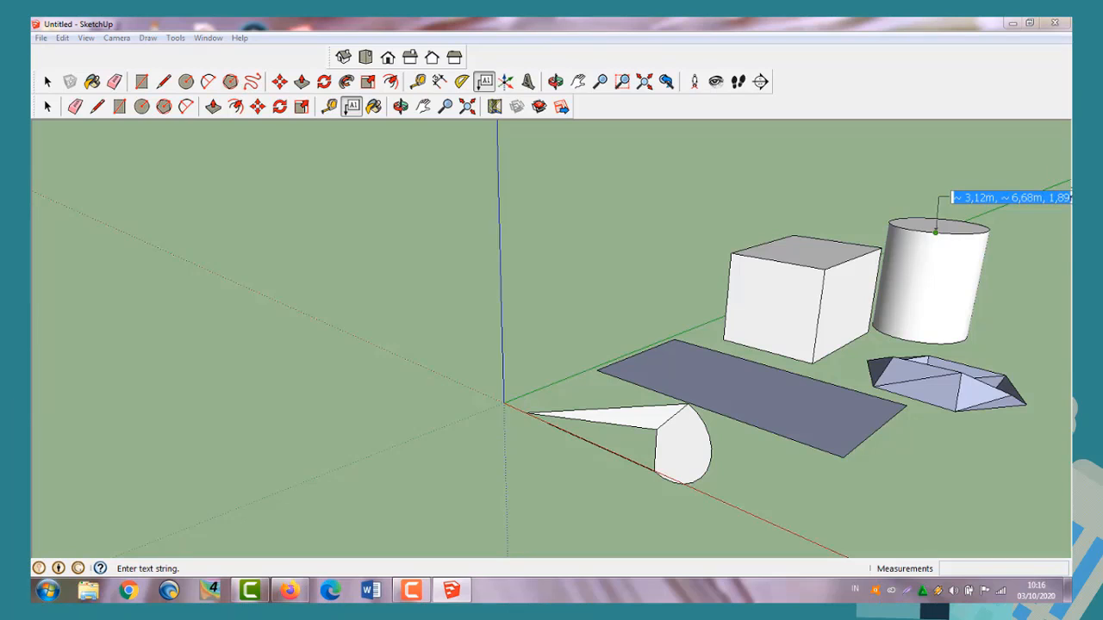
type("m")
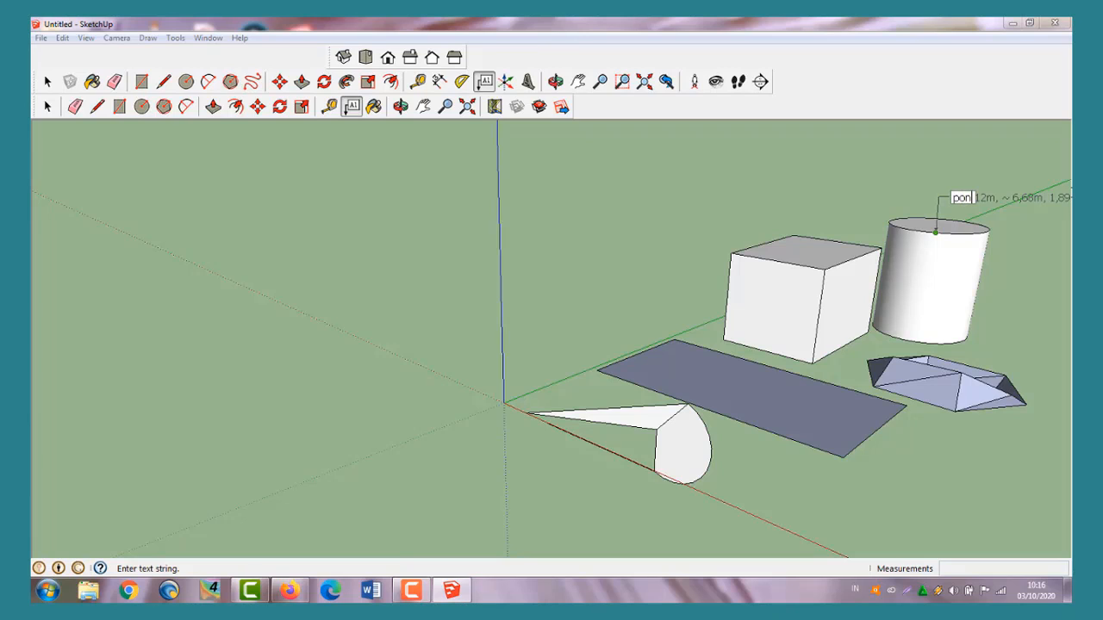
type("da")
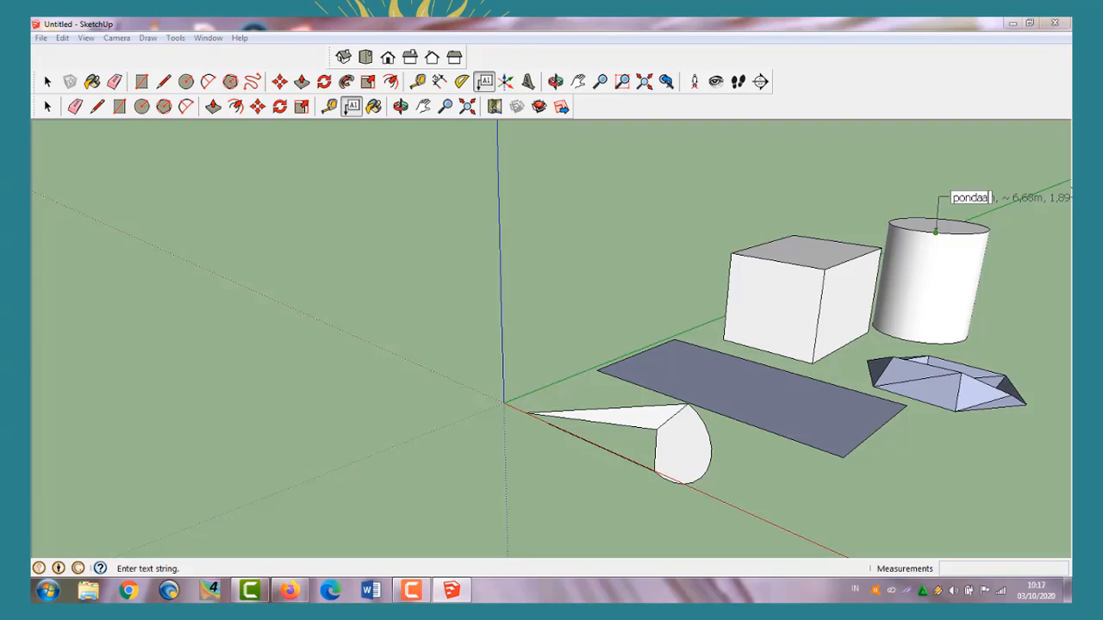
type("s")
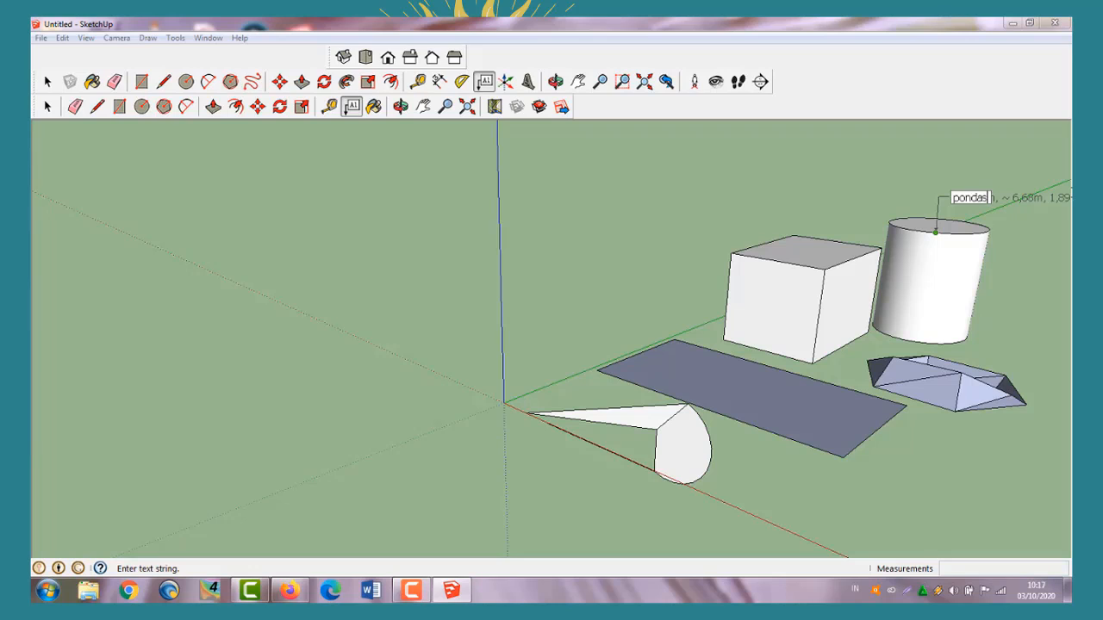
type("i")
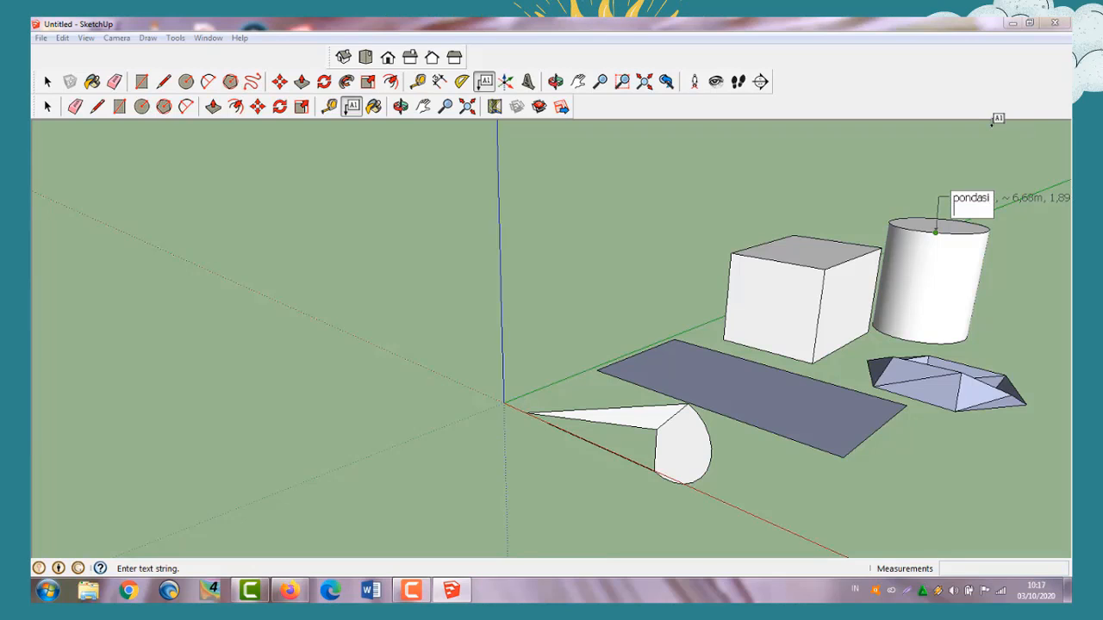
left_click(1025, 243)
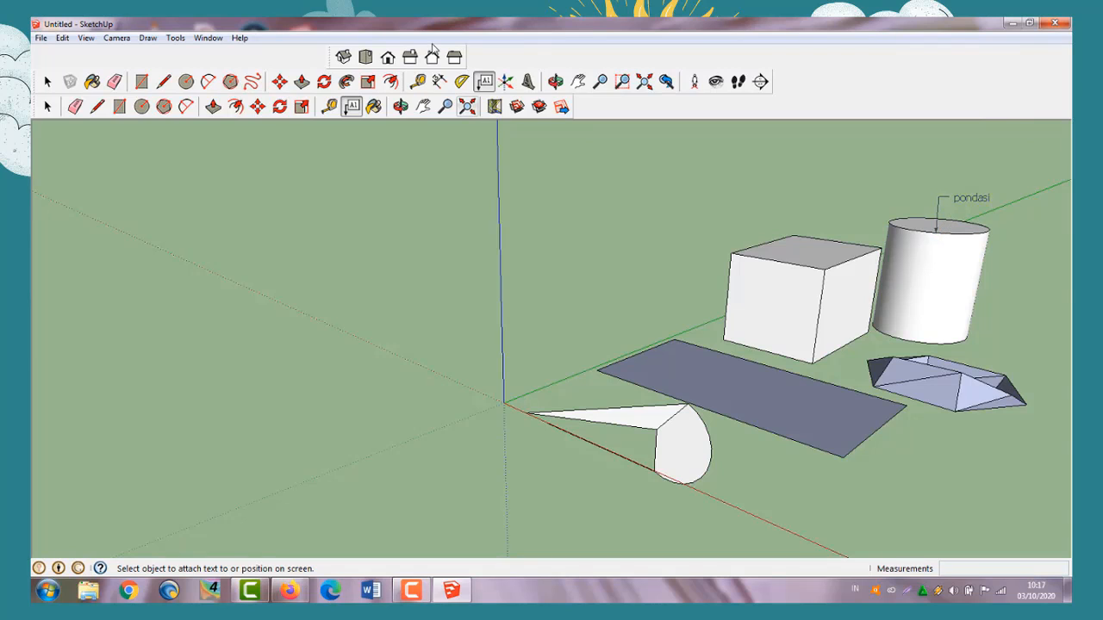
- Paint the box's side faces with the 0010_Snow colour from the Colors-Named material collection
left_click(374, 106)
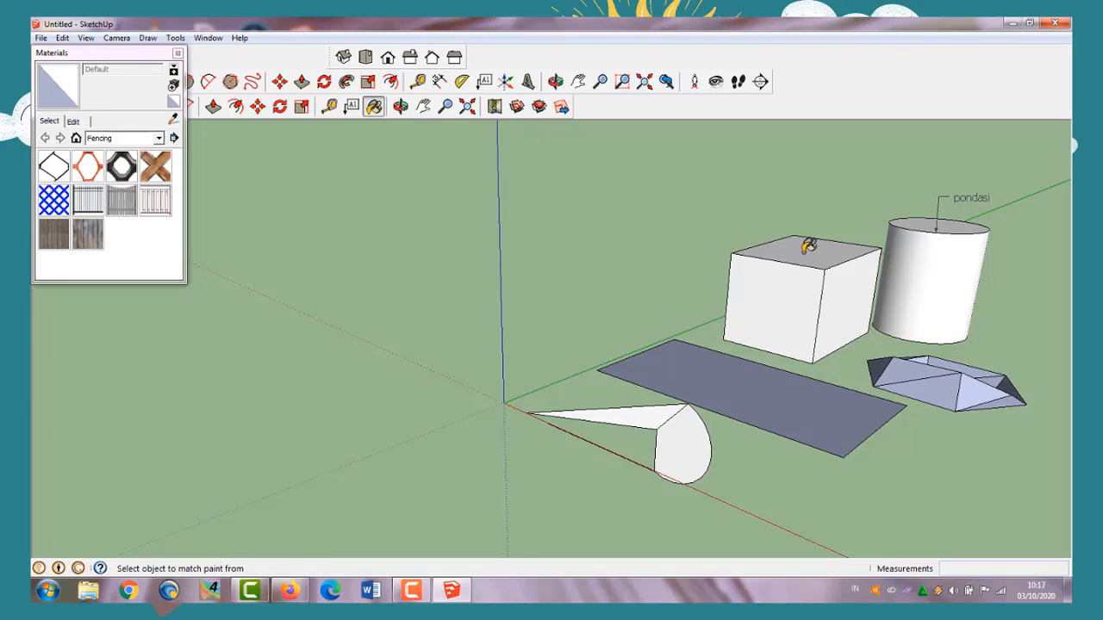
left_click(159, 138)
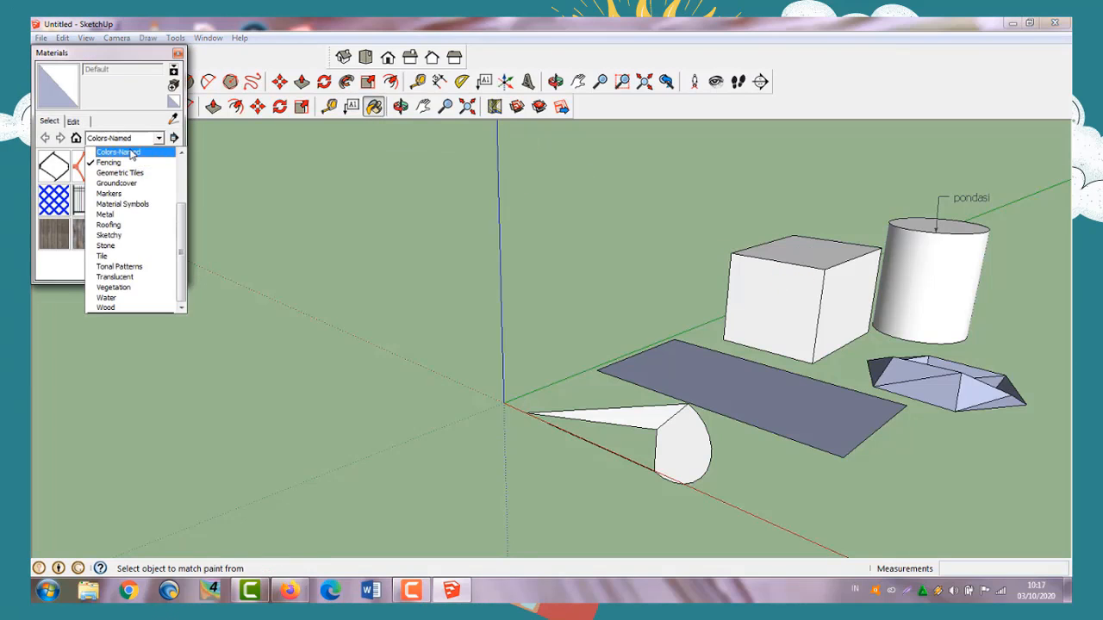
left_click(110, 152)
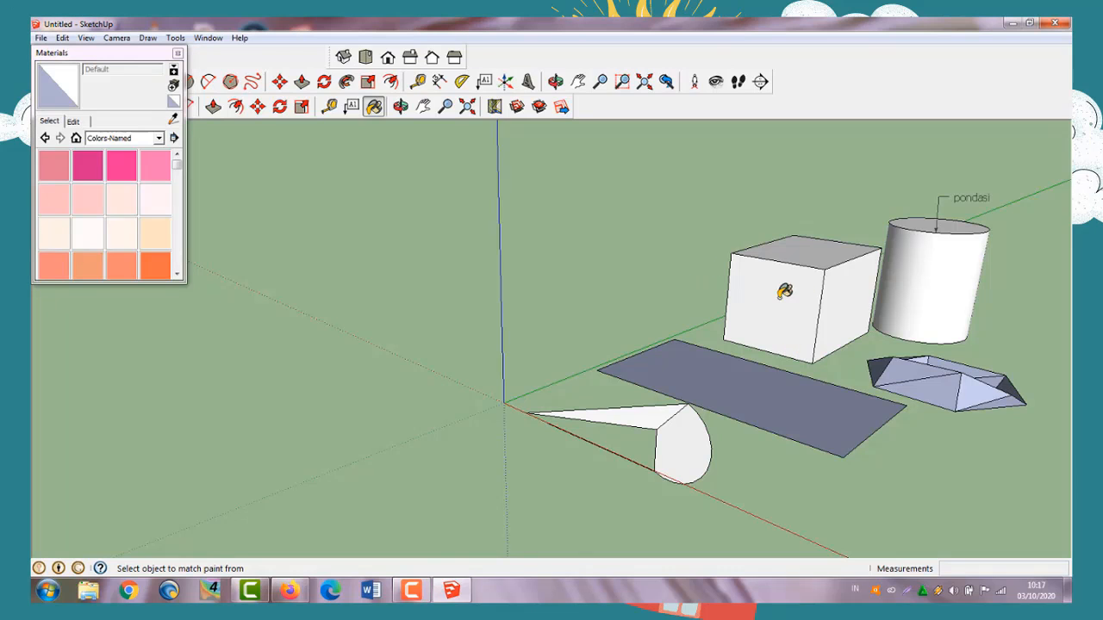
left_click(105, 232)
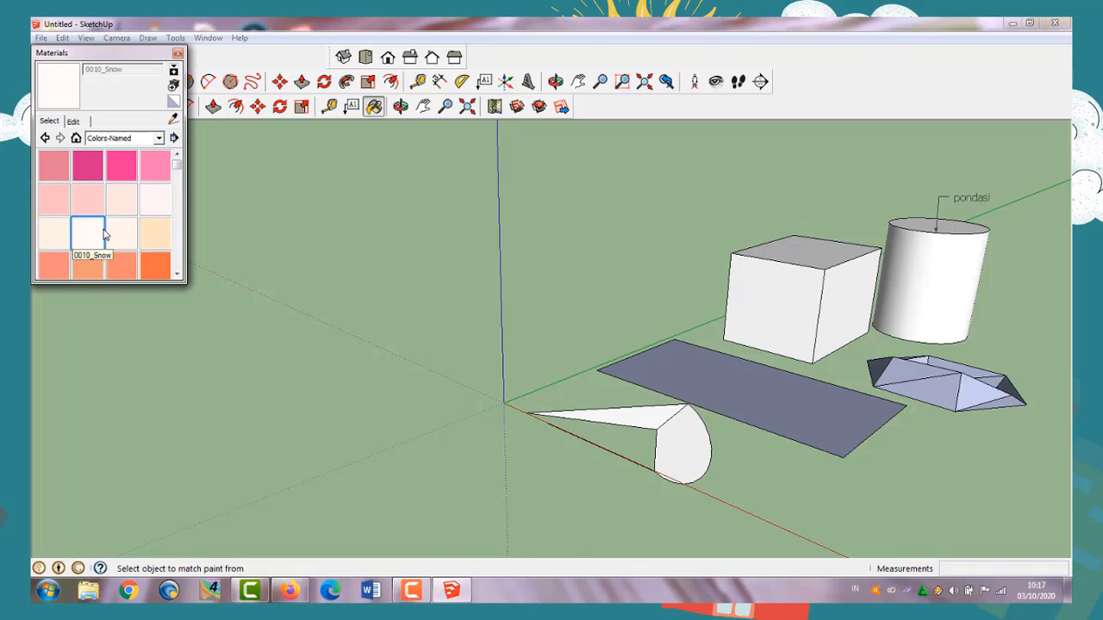
left_click(820, 305)
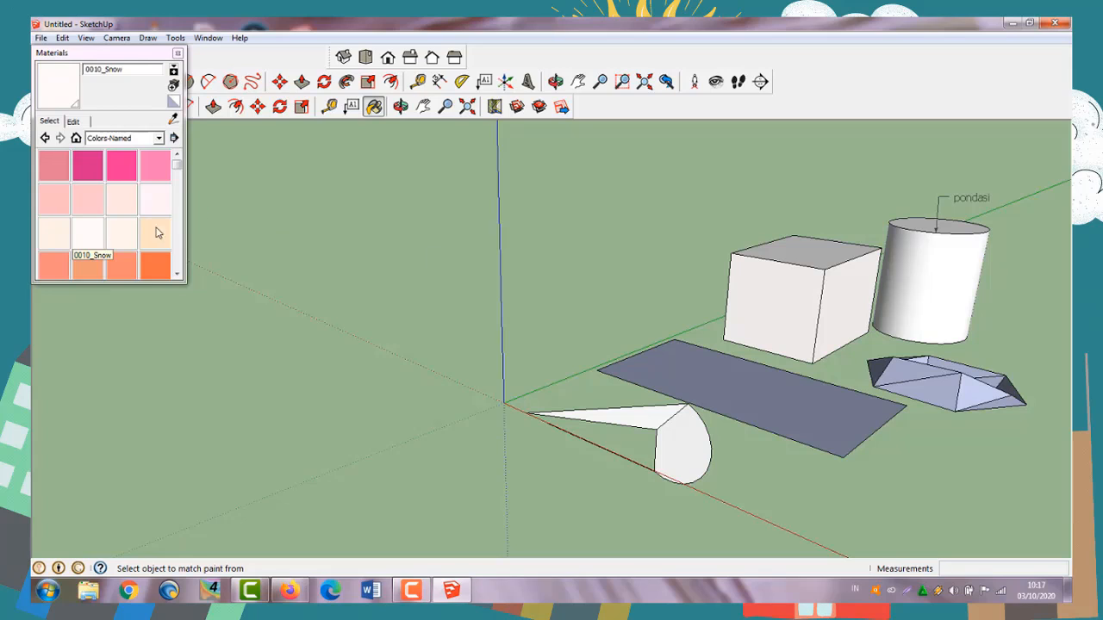
- Paint both visible box sides and the cylinder's curved surface with 0002_MediumVioletRed
left_click(87, 165)
left_click(812, 295)
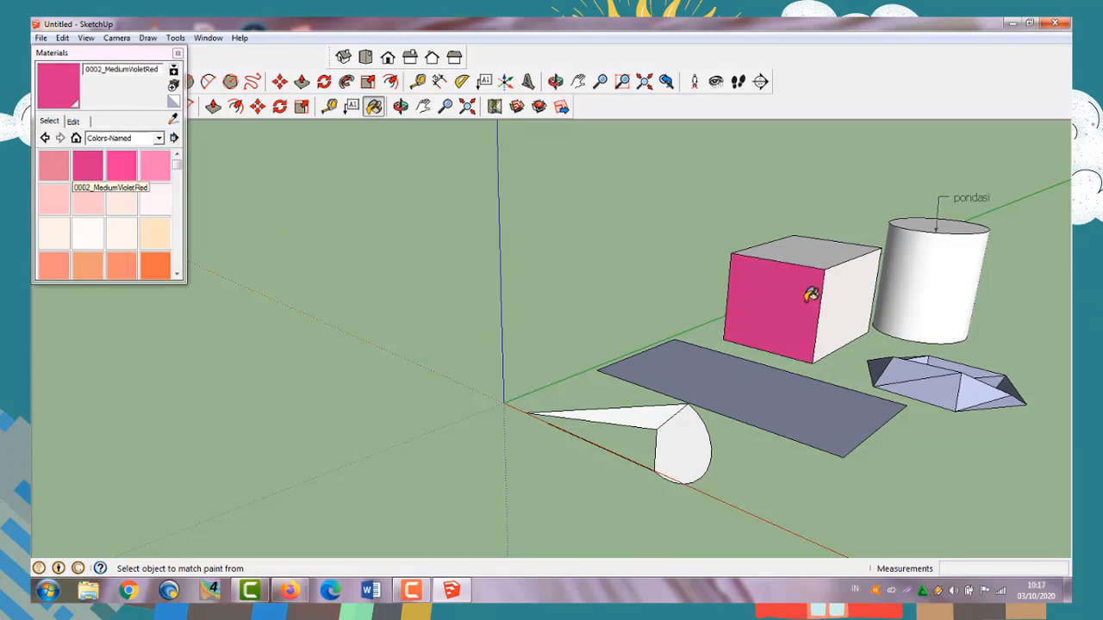
left_click(856, 285)
left_click(916, 270)
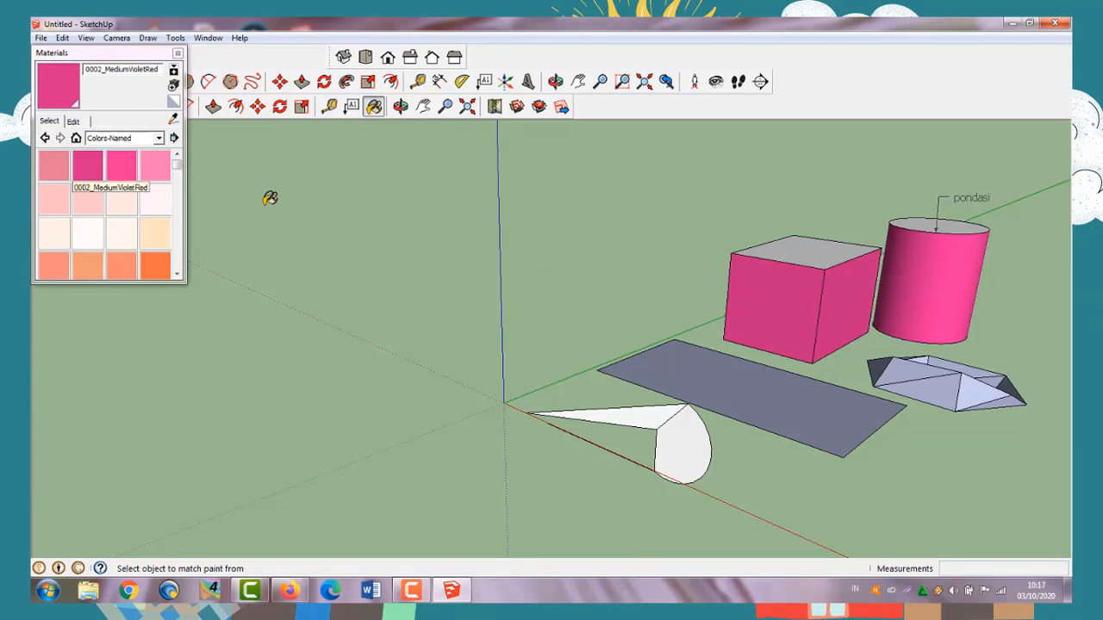
- Paint the box's front face 0012_Bisque, and its right face and the cylinder's curved surface 0014_DarkSalmon
left_click(158, 241)
left_click(800, 294)
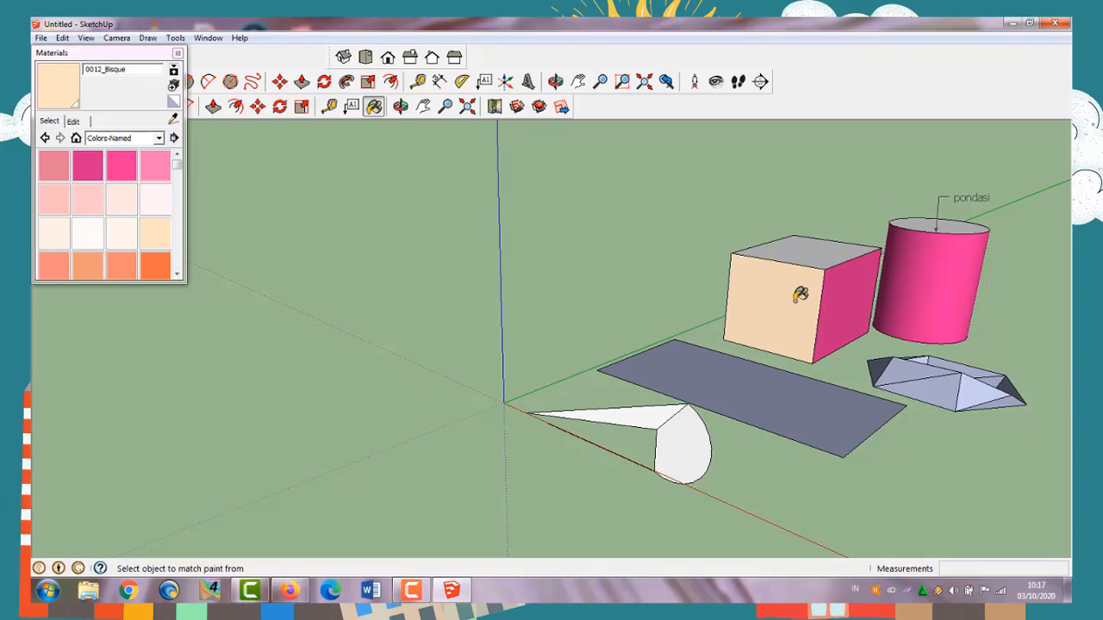
left_click(89, 267)
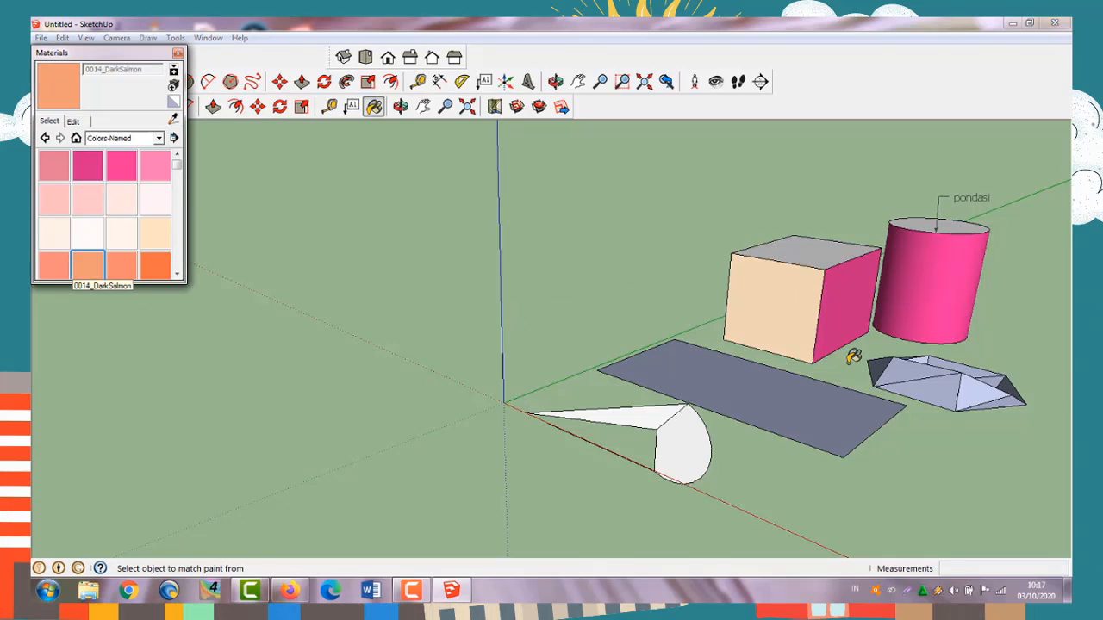
left_click(841, 311)
left_click(951, 252)
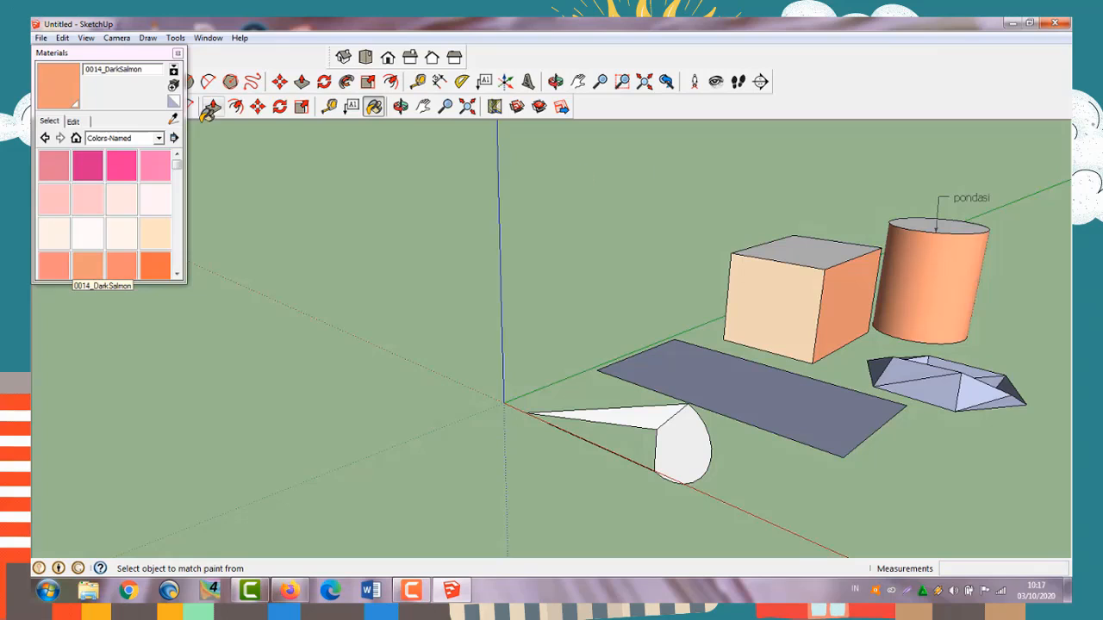
- Apply the Stone_Masonry_Multi texture to the box's visible sides and top and to the cylinder's curved surface, closing Materials when done
left_click(158, 138)
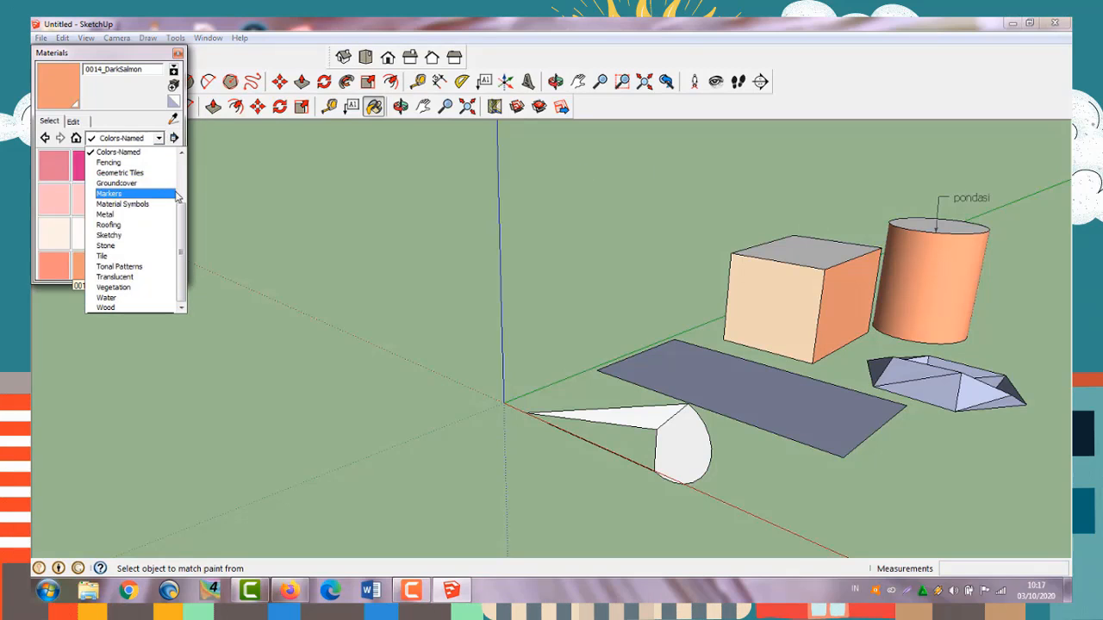
left_click(105, 246)
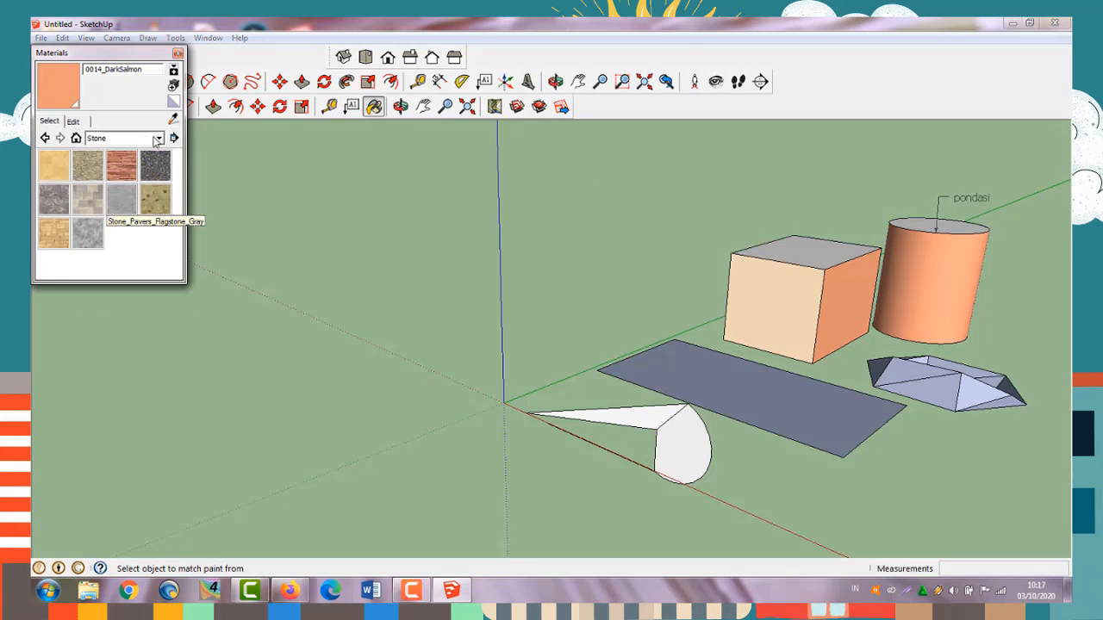
left_click(118, 168)
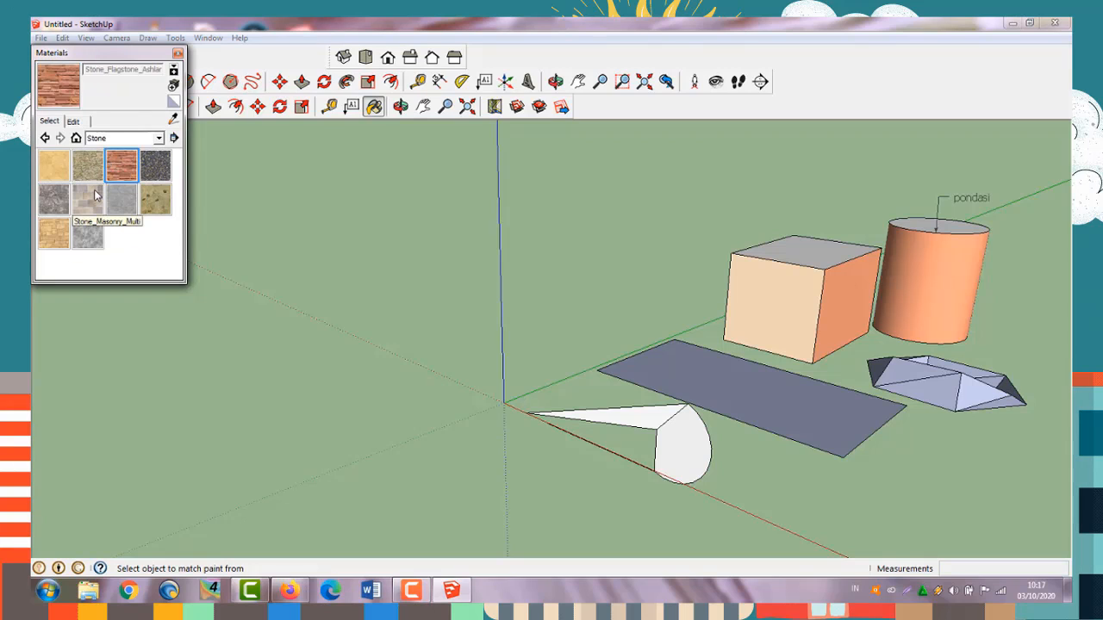
left_click(95, 196)
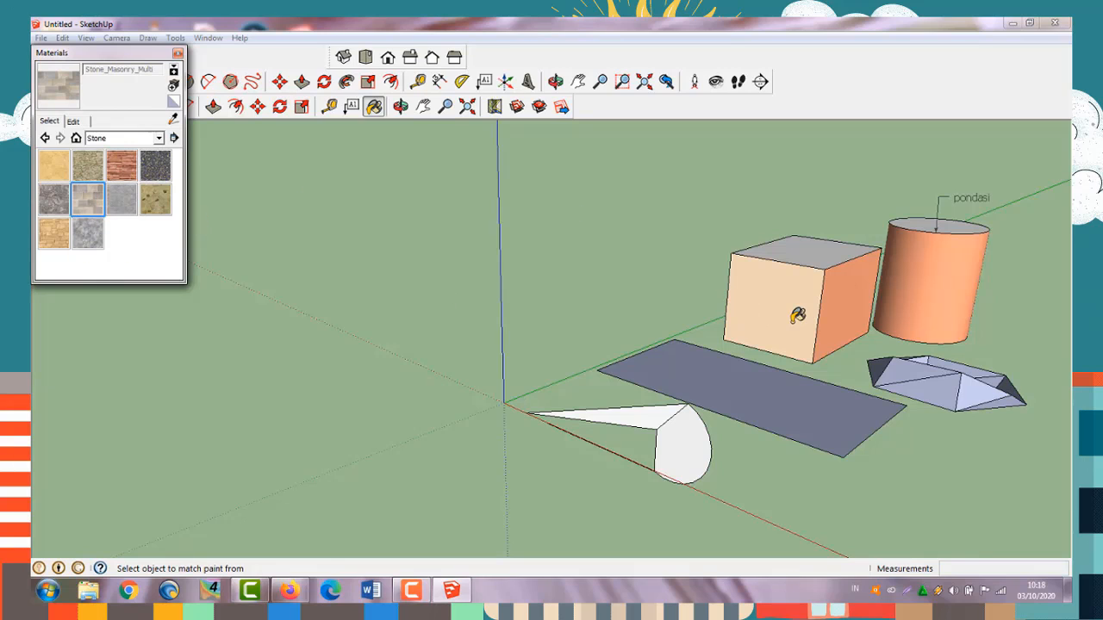
left_click(810, 301)
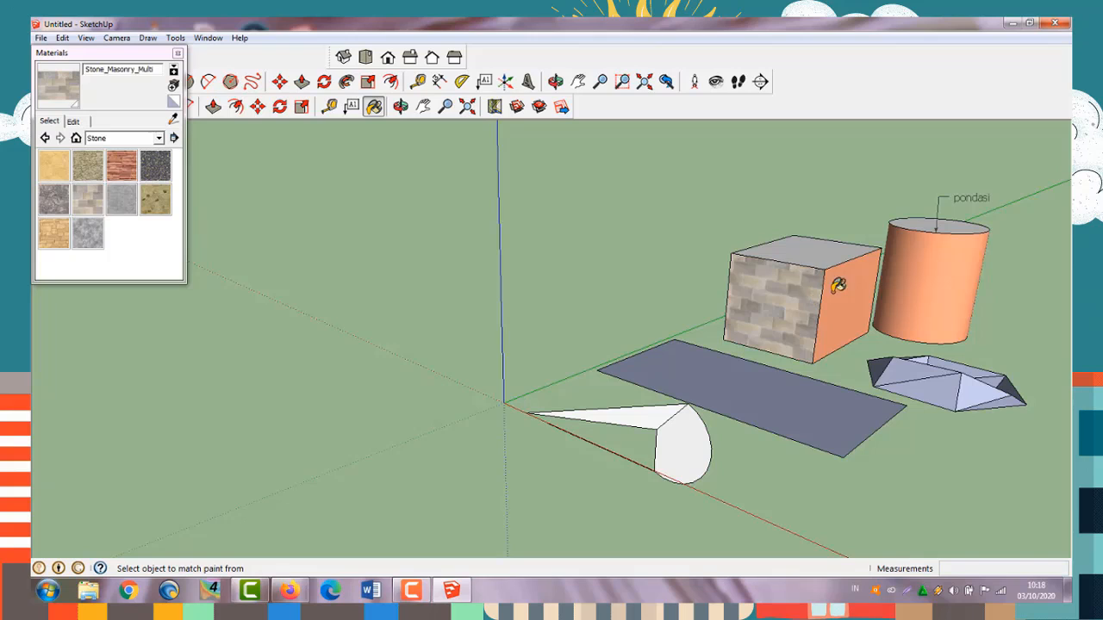
left_click(928, 255)
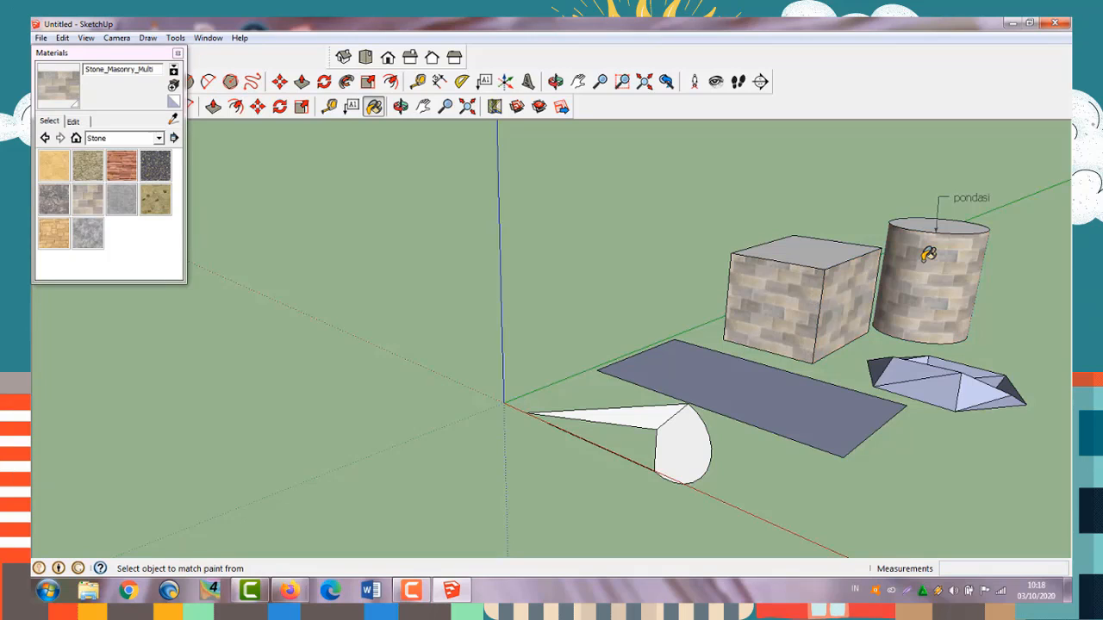
left_click(827, 252)
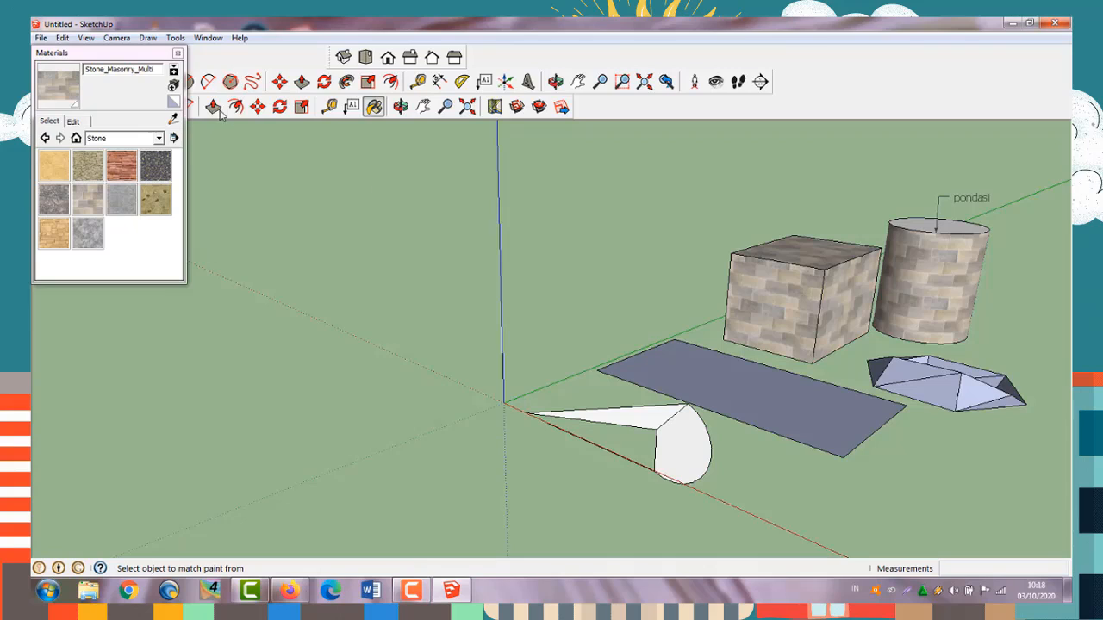
left_click(177, 53)
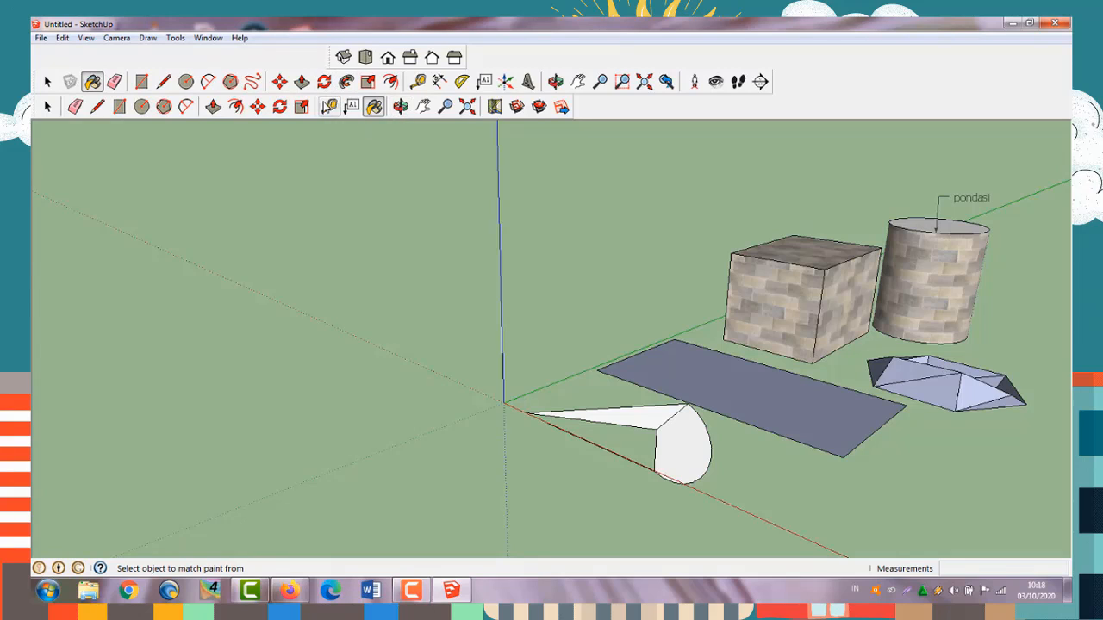
- Examine the textured box, cylinder and flat shapes from a low angle and from farther away with Orbit, Pan and Zoom
left_click(400, 106)
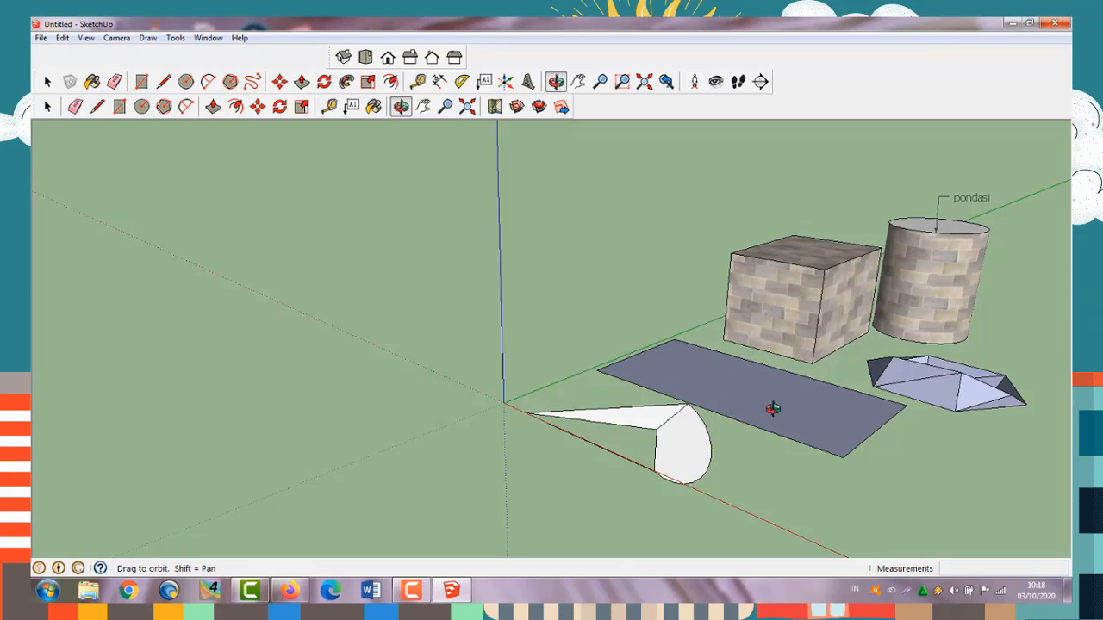
left_click_drag(842, 419, 647, 285)
left_click_drag(819, 270, 606, 234)
left_click_drag(760, 174, 614, 164)
left_click_drag(749, 155, 1027, 296)
mouse_move(812, 251)
left_mouse_down()
mouse_move(866, 305)
mouse_move(915, 285)
mouse_move(827, 342)
mouse_move(874, 345)
mouse_move(901, 315)
mouse_move(731, 285)
mouse_move(795, 253)
left_mouse_up()
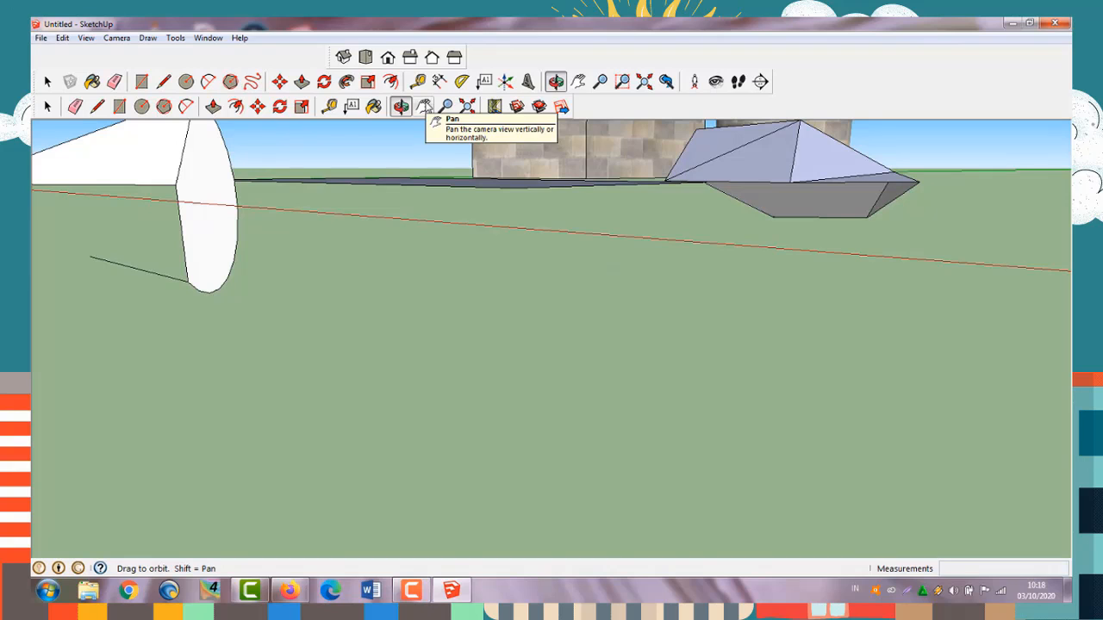
left_click(424, 106)
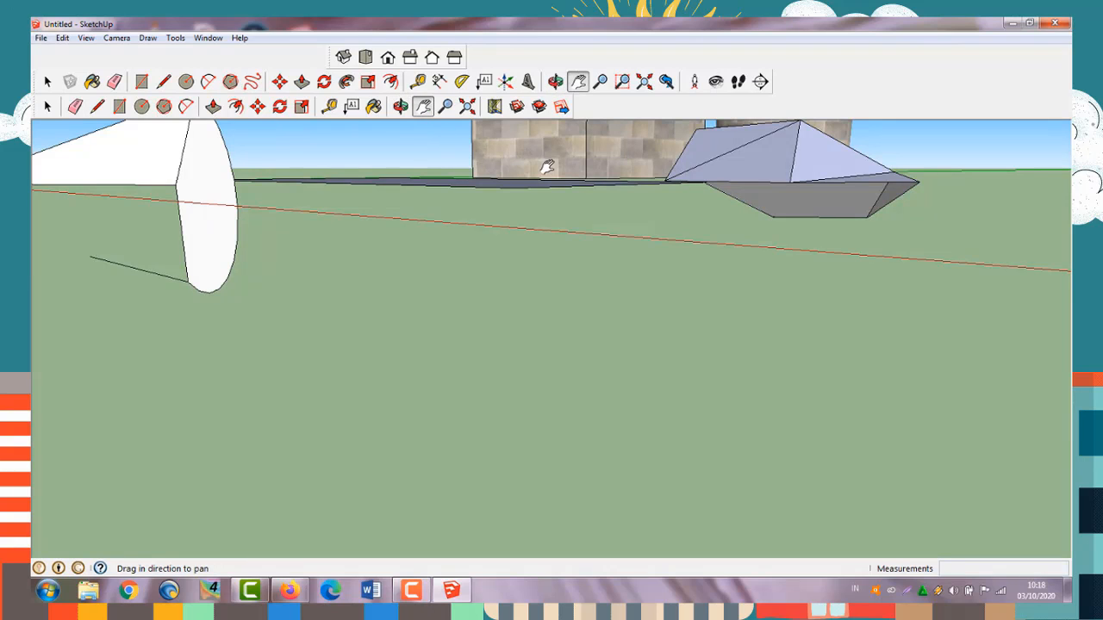
left_click_drag(576, 165, 722, 215)
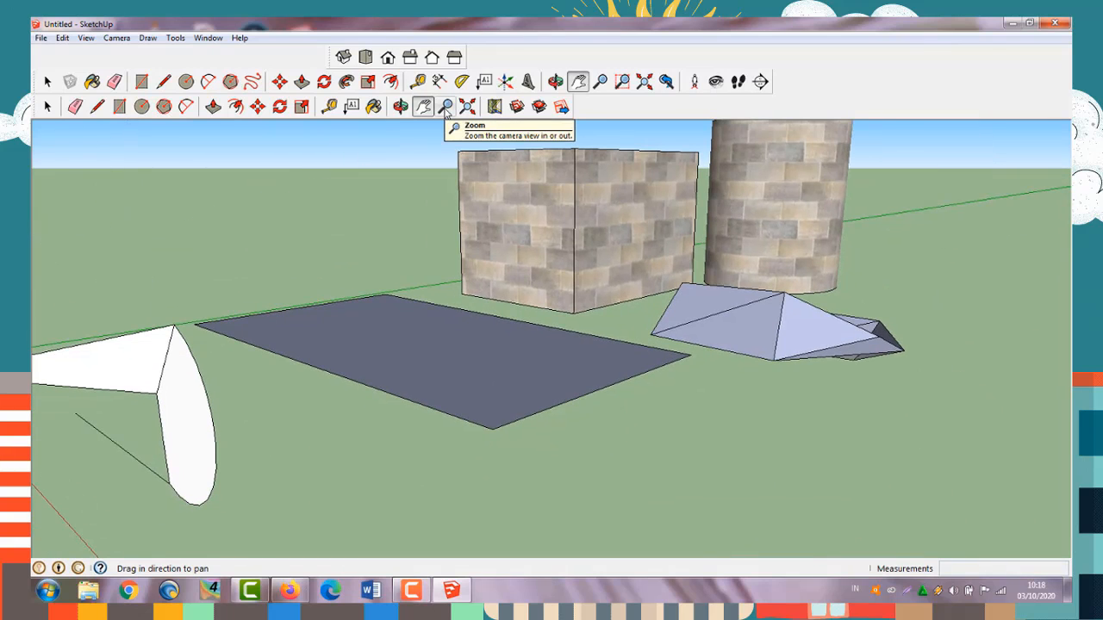
left_click(445, 107)
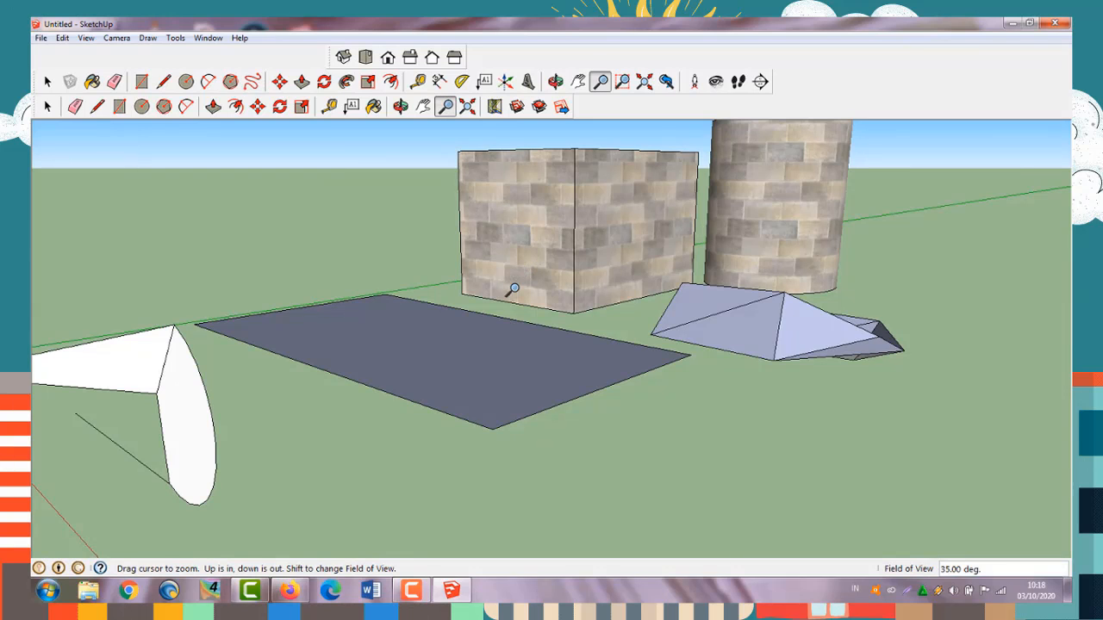
mouse_move(513, 289)
left_mouse_down()
mouse_move(524, 248)
mouse_move(516, 495)
mouse_move(595, 335)
mouse_move(586, 479)
left_mouse_up()
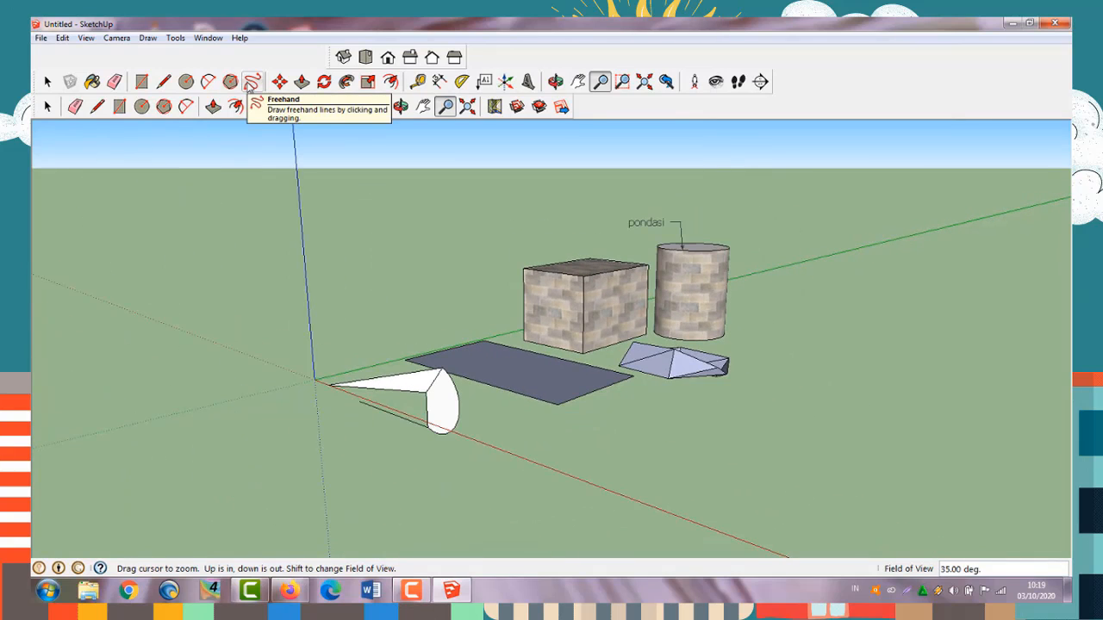
- Draw several freehand shapes on the ground beside the cylinder and tilted hexagon, and erase some of their edges
left_click(250, 86)
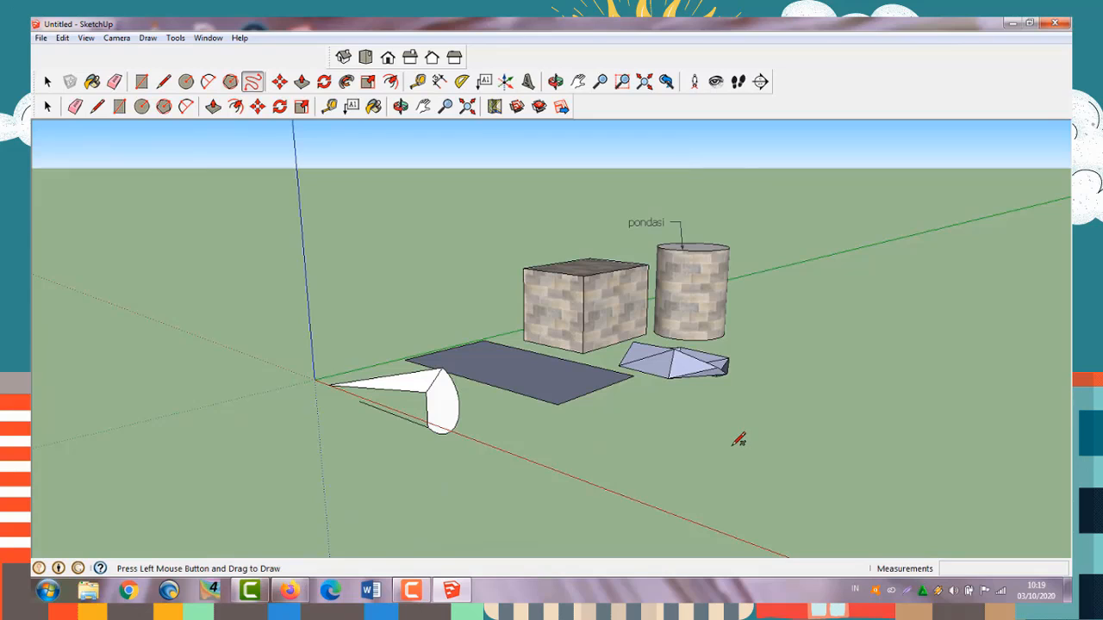
mouse_move(697, 462)
left_mouse_down()
mouse_move(788, 455)
mouse_move(784, 371)
mouse_move(781, 470)
mouse_move(823, 362)
mouse_move(766, 405)
mouse_move(692, 423)
mouse_move(733, 483)
left_mouse_up()
mouse_move(851, 368)
left_mouse_down()
mouse_move(901, 372)
mouse_move(916, 397)
left_mouse_up()
mouse_move(871, 307)
left_mouse_down()
mouse_move(919, 324)
mouse_move(928, 343)
left_mouse_up()
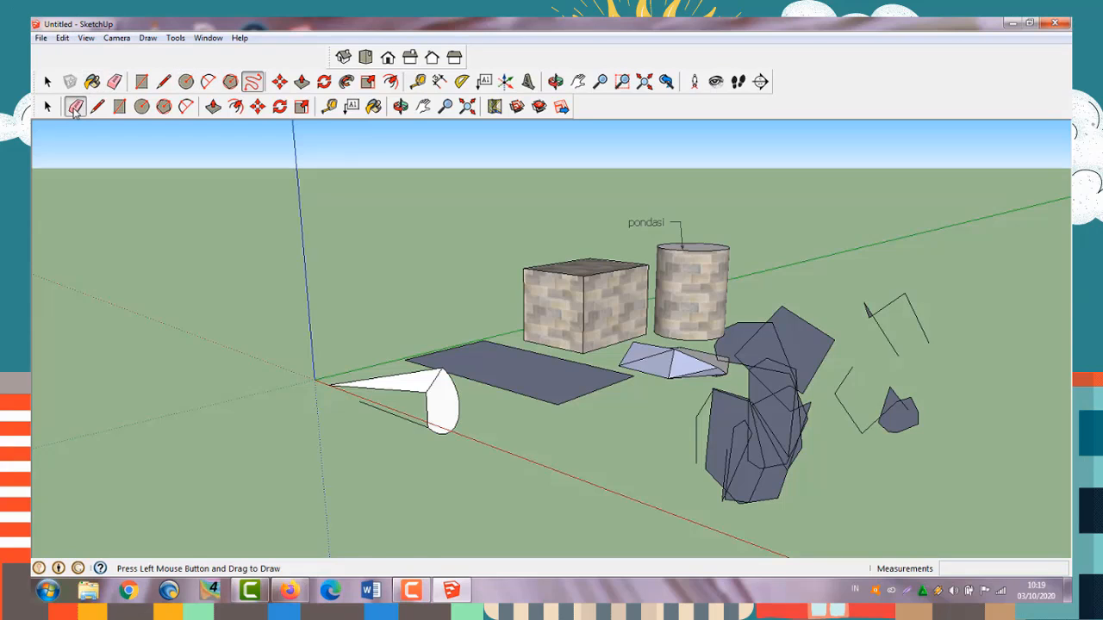
left_click(75, 107)
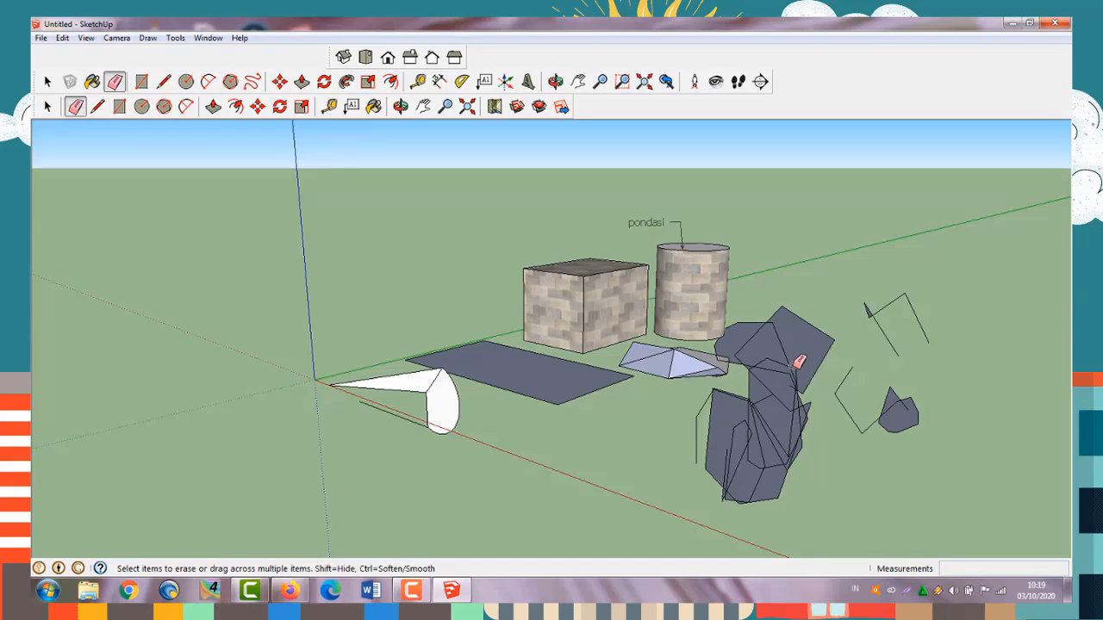
left_click(821, 327)
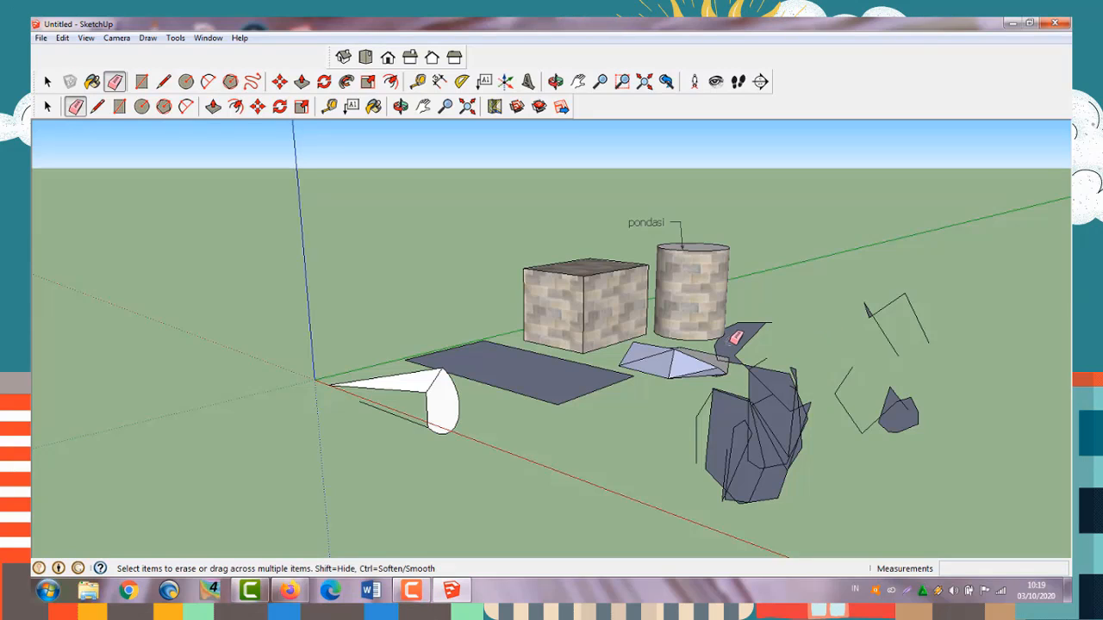
- Start a linear dimension at the front corner of the flat rectangle
left_click(441, 84)
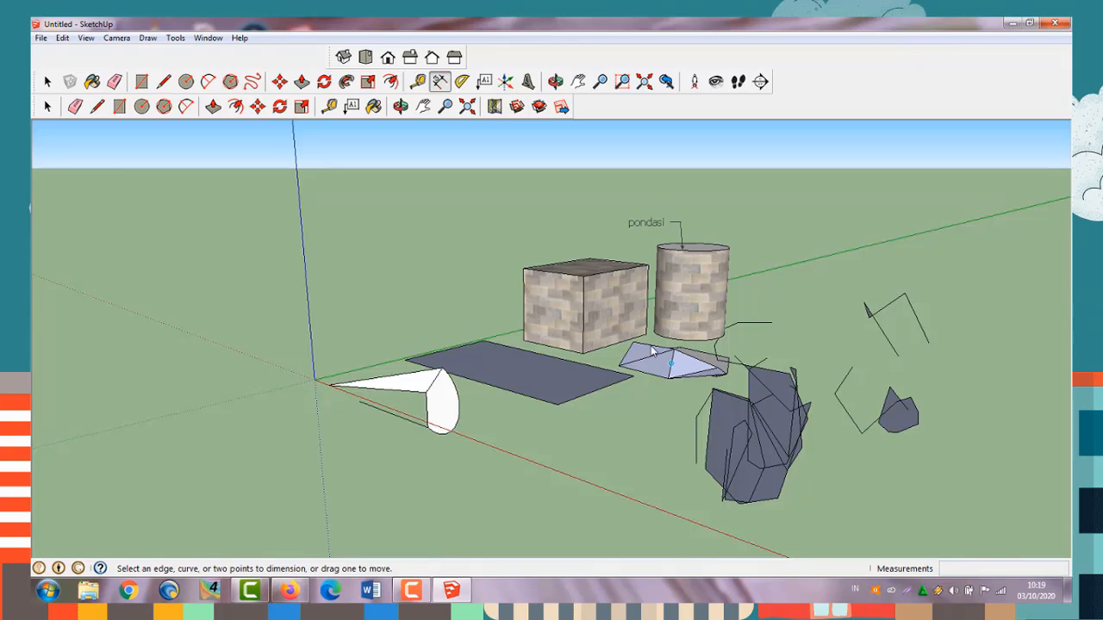
left_click(557, 403)
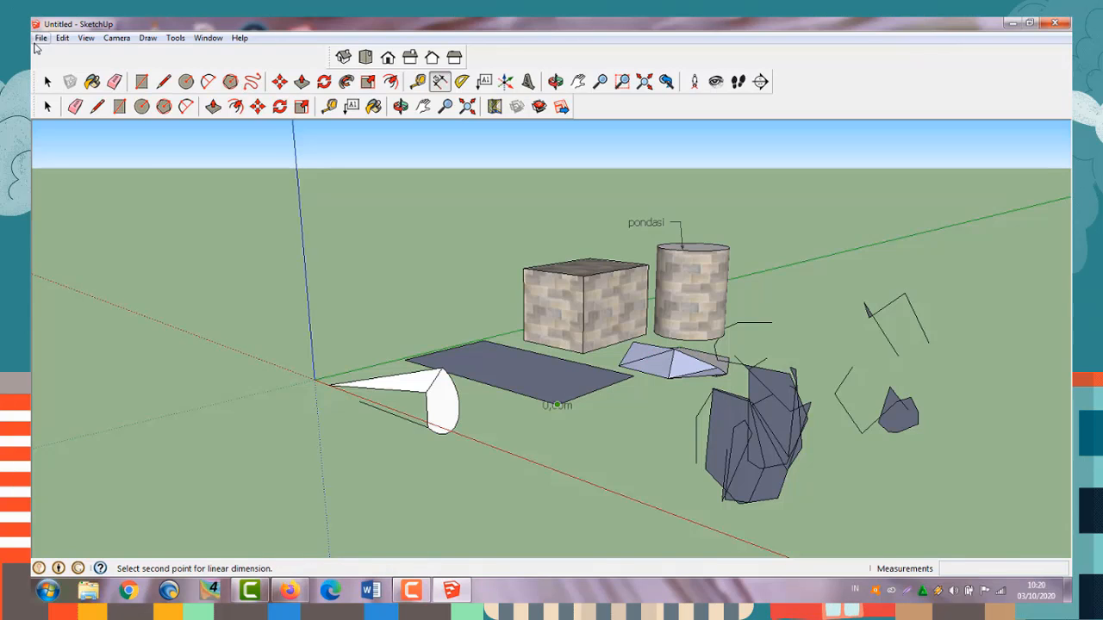